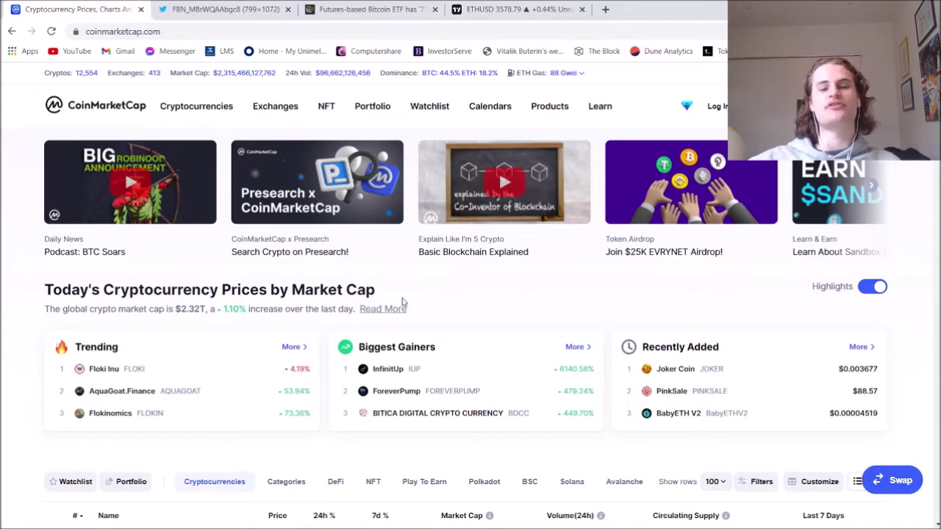
# - Browse the CoinMarketCap coin table, then view the pbs.twimg.com Squid Game-style meme tab
pyautogui.scroll(-4, 389, 305)
pyautogui.scroll(-4, 372, 315)
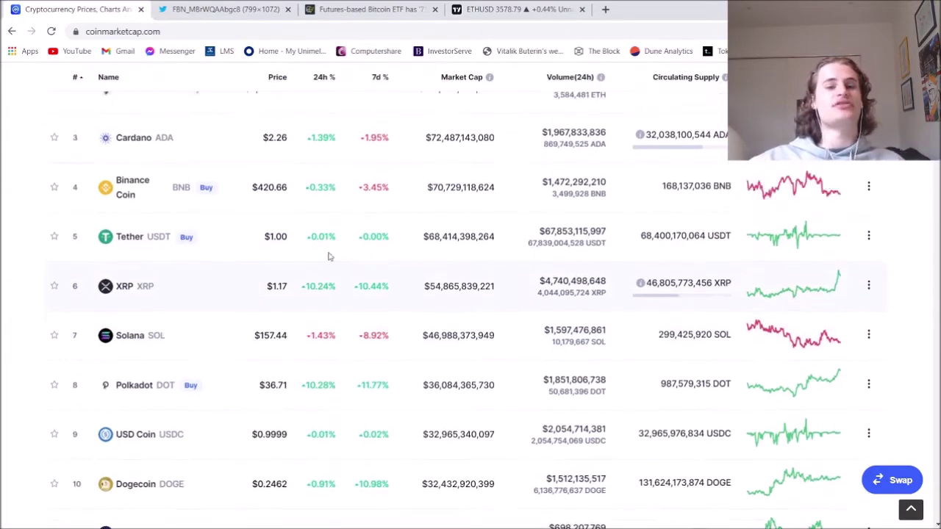
pyautogui.scroll(5, 360, 255)
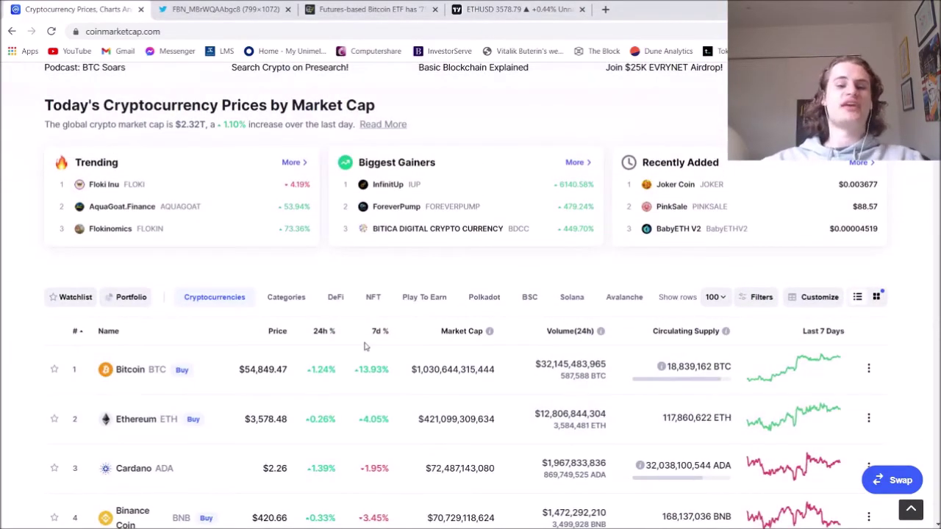
pyautogui.scroll(3, 366, 347)
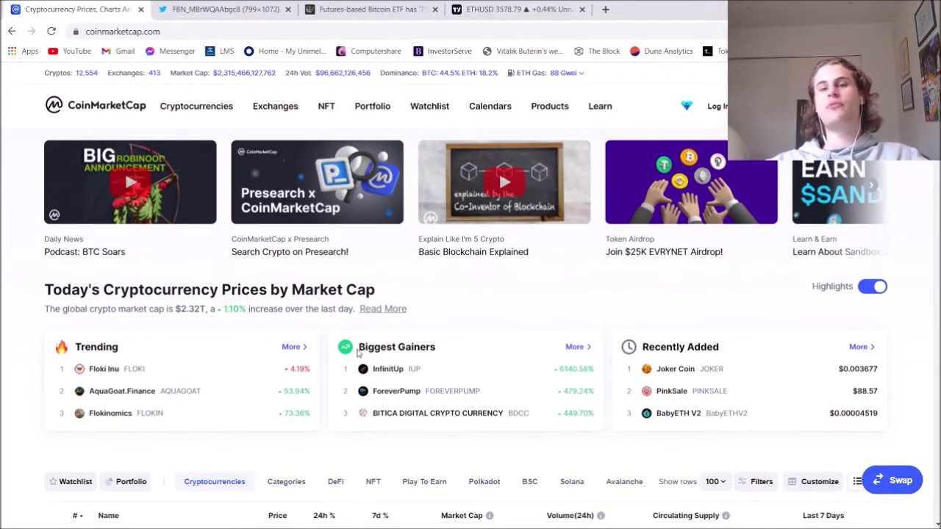
pyautogui.scroll(-3, 357, 356)
pyautogui.scroll(-2, 334, 368)
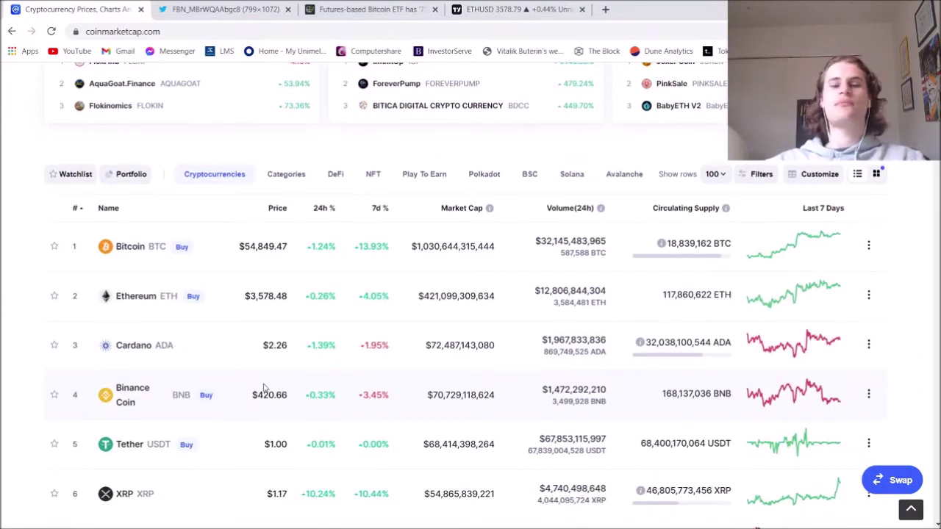
pyautogui.scroll(-2, 252, 388)
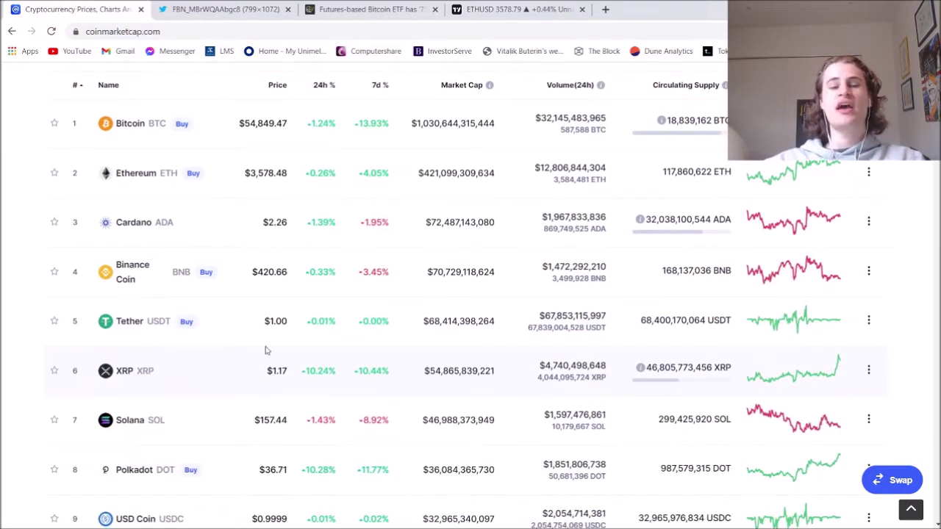
pyautogui.scroll(1, 282, 310)
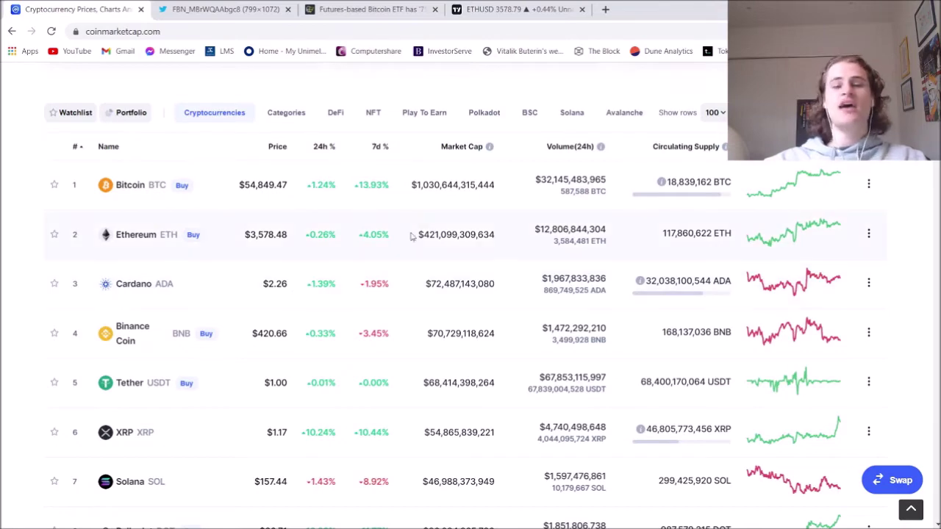
pyautogui.scroll(-4, 388, 245)
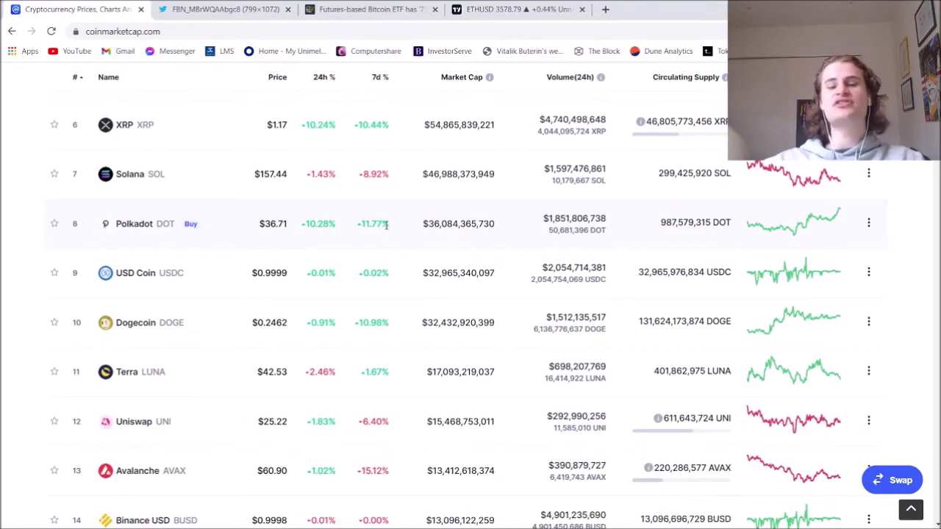
pyautogui.scroll(-4, 386, 226)
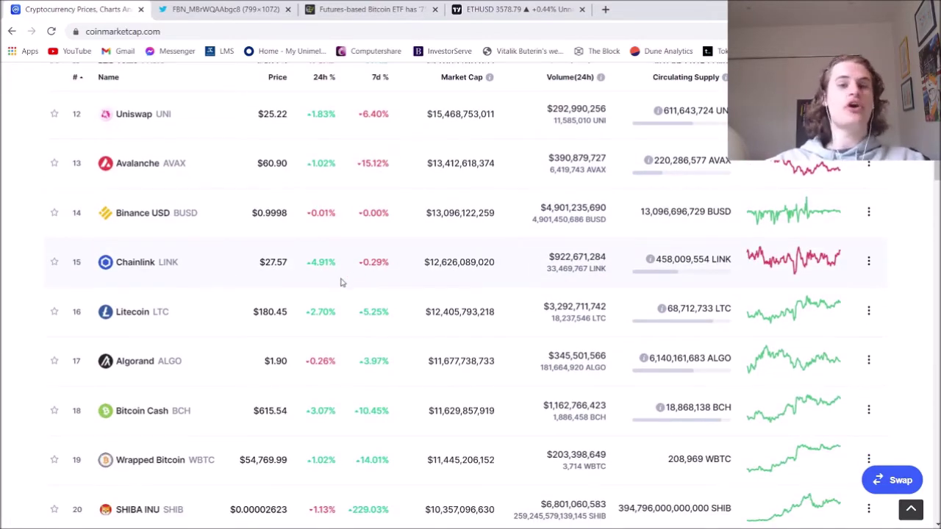
pyautogui.scroll(12, 340, 282)
pyautogui.scroll(-5, 336, 302)
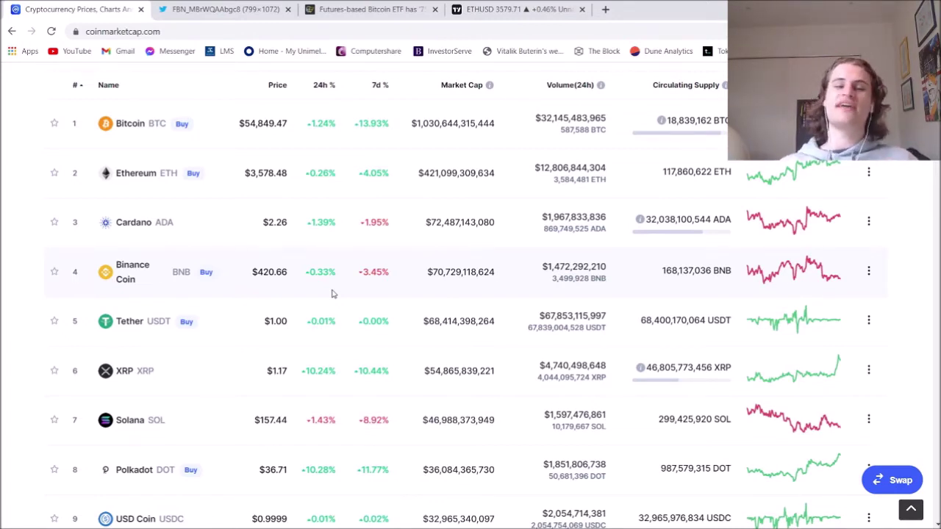
pyautogui.scroll(3, 331, 294)
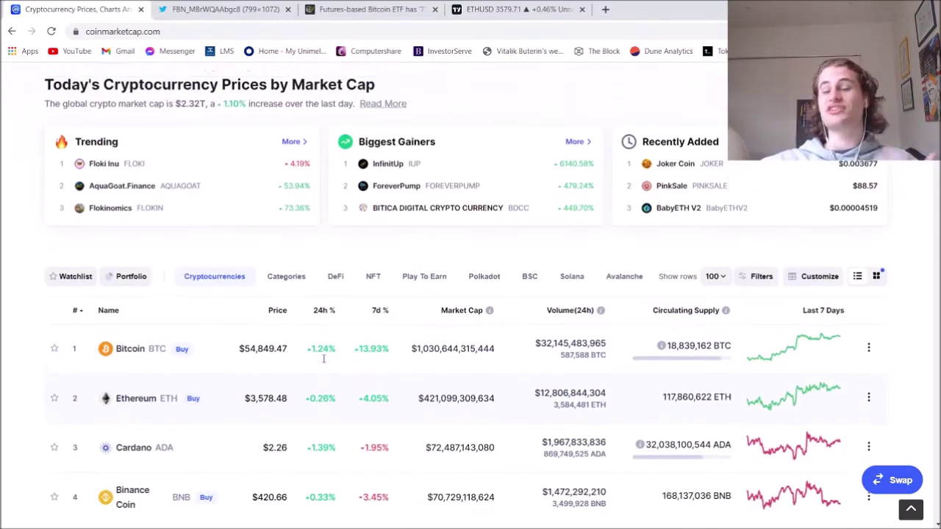
pyautogui.scroll(-3, 333, 359)
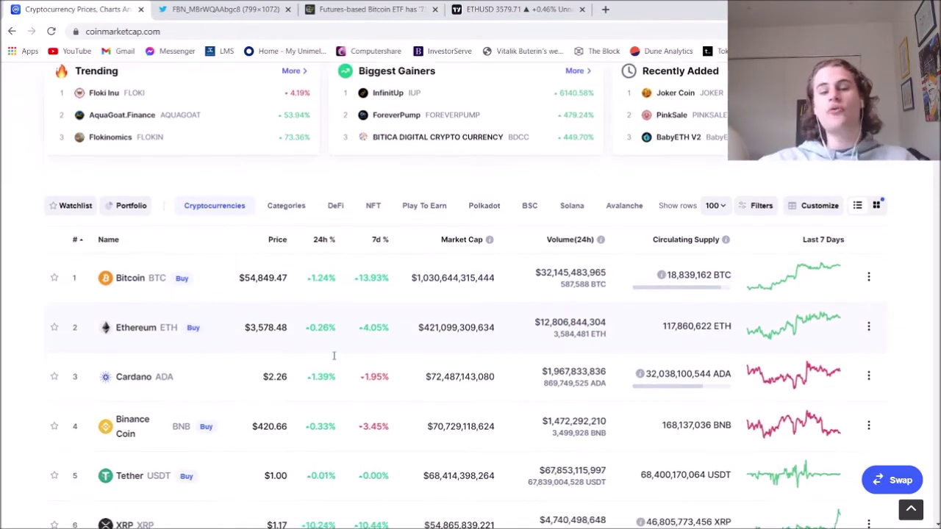
pyautogui.scroll(1, 250, 308)
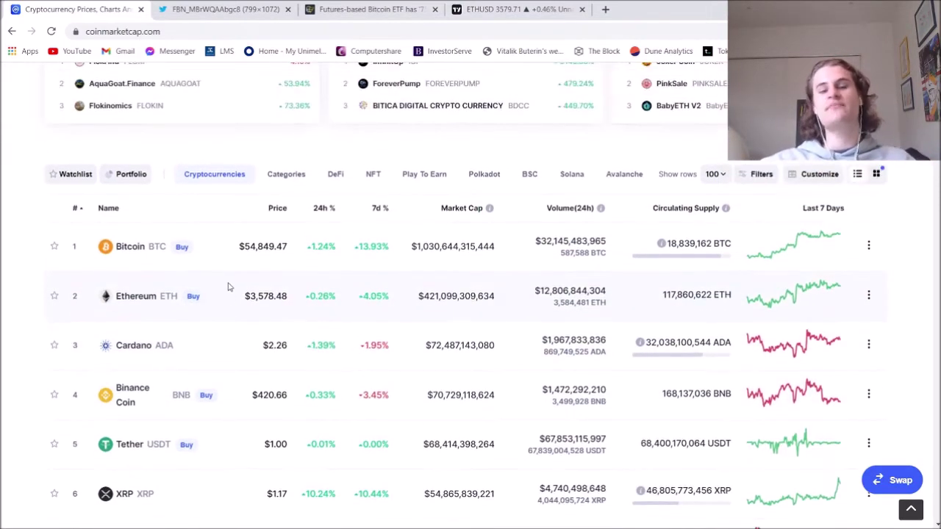
pyautogui.scroll(4, 207, 325)
pyautogui.scroll(-6, 439, 319)
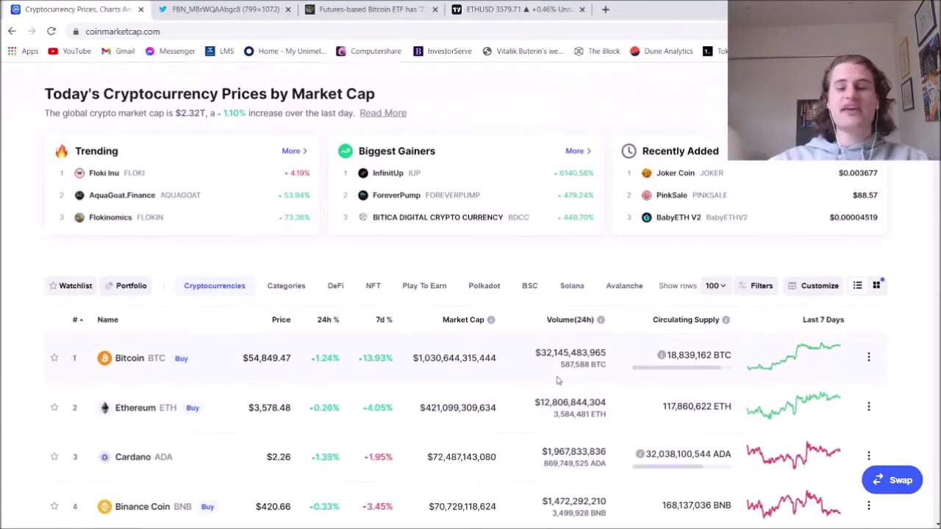
pyautogui.scroll(-4, 438, 320)
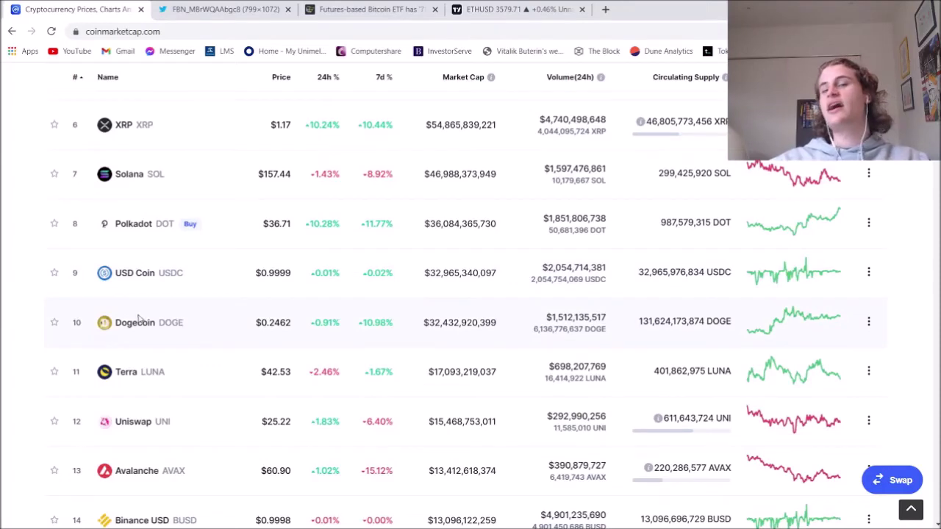
pyautogui.scroll(-5, 132, 320)
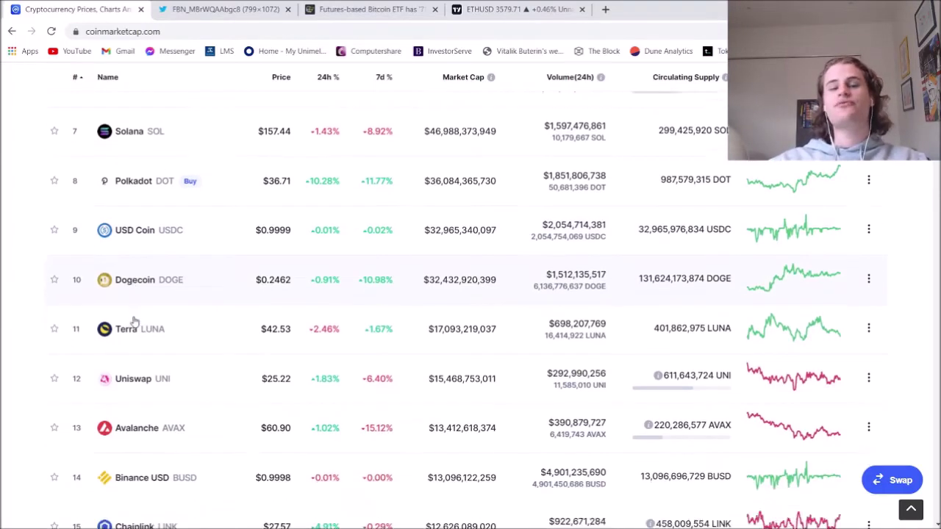
pyautogui.scroll(-1, 172, 349)
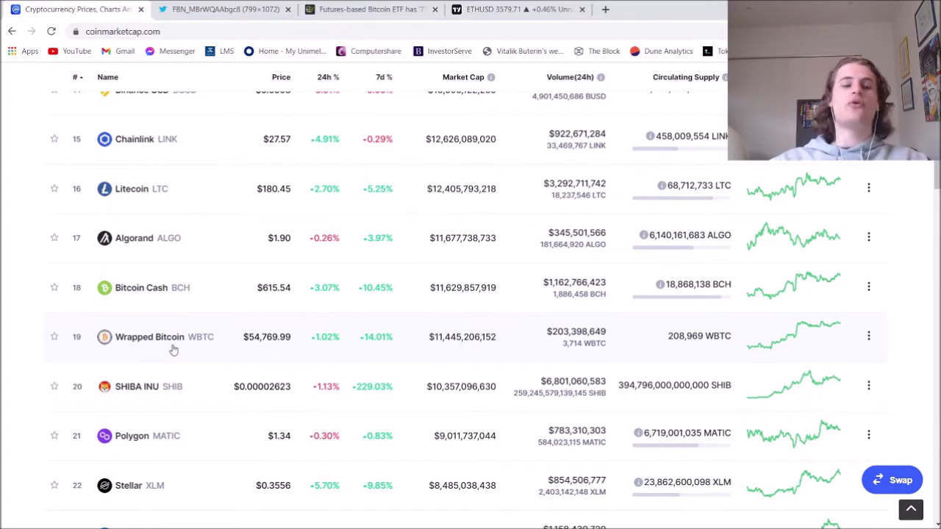
pyautogui.scroll(-1, 173, 350)
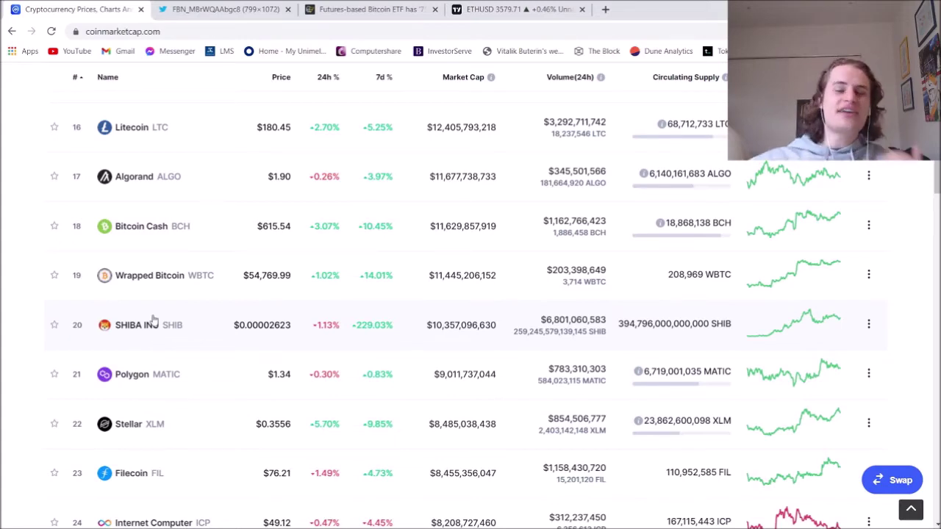
pyautogui.scroll(6, 208, 287)
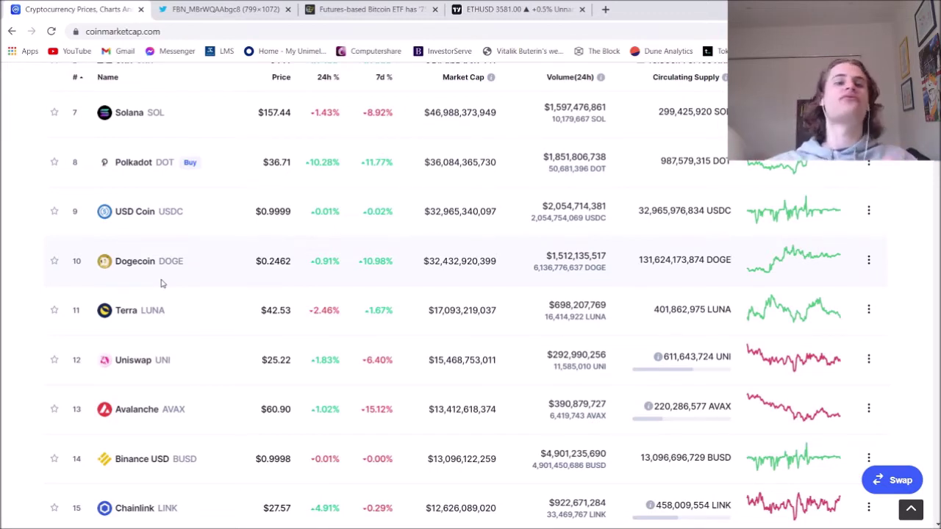
pyautogui.scroll(4, 219, 284)
pyautogui.scroll(6, 223, 280)
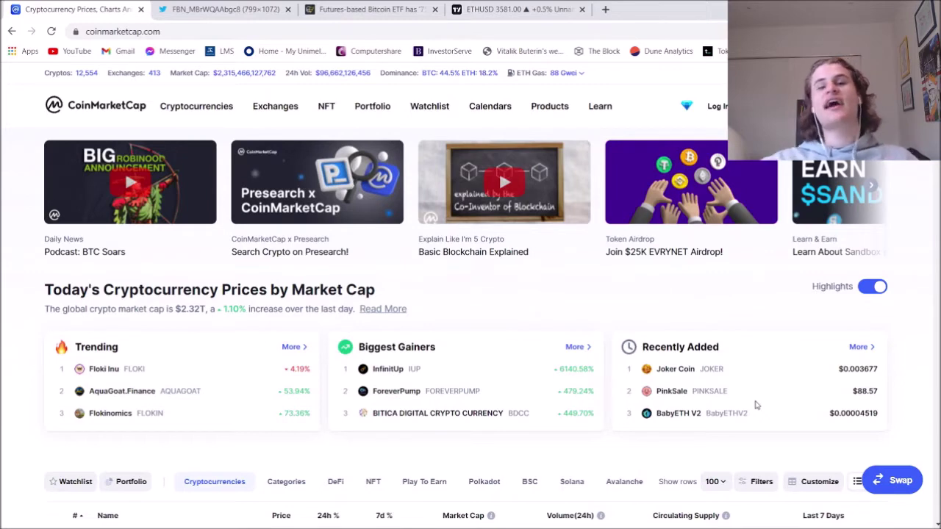
pyautogui.click(264, 5)
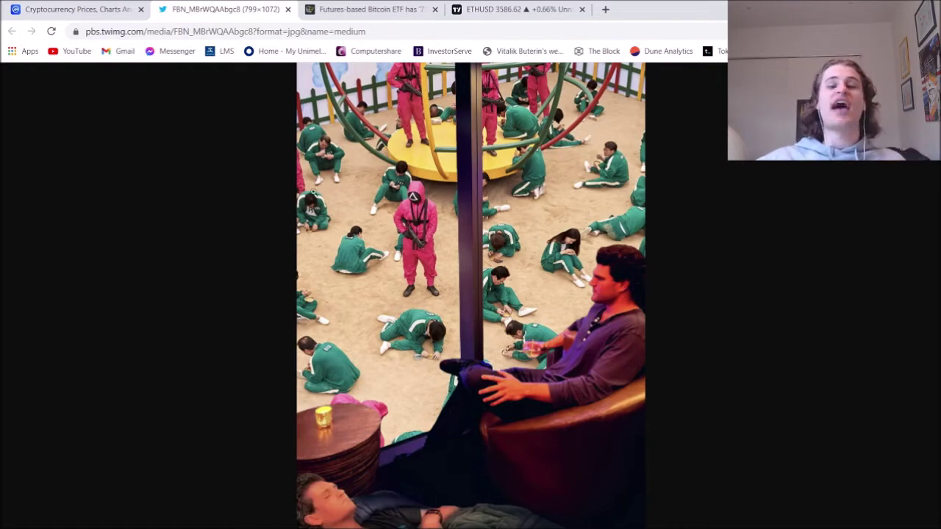
# - Read the Cointelegraph piece on the futures Bitcoin ETF's 75% approval chance, then return to ETHUSD
pyautogui.click(388, 4)
pyautogui.scroll(-1, 410, 229)
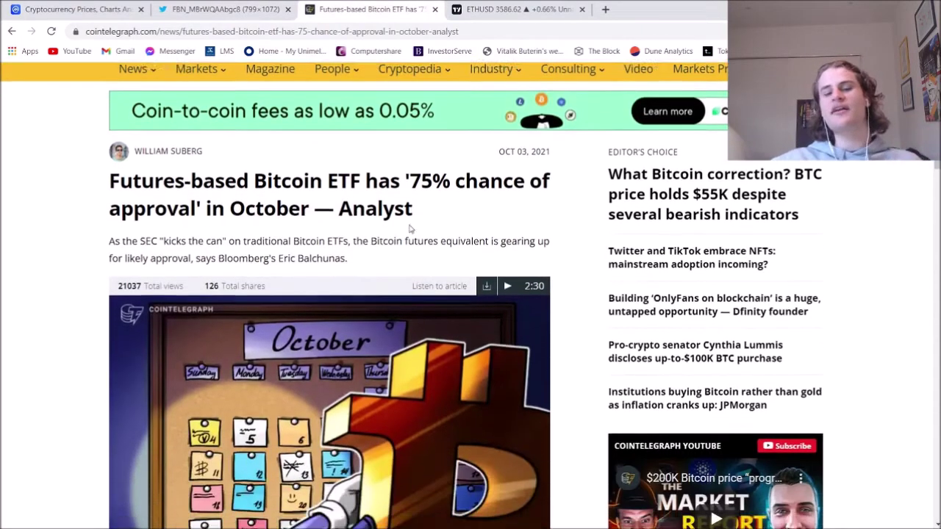
pyautogui.scroll(-1, 203, 158)
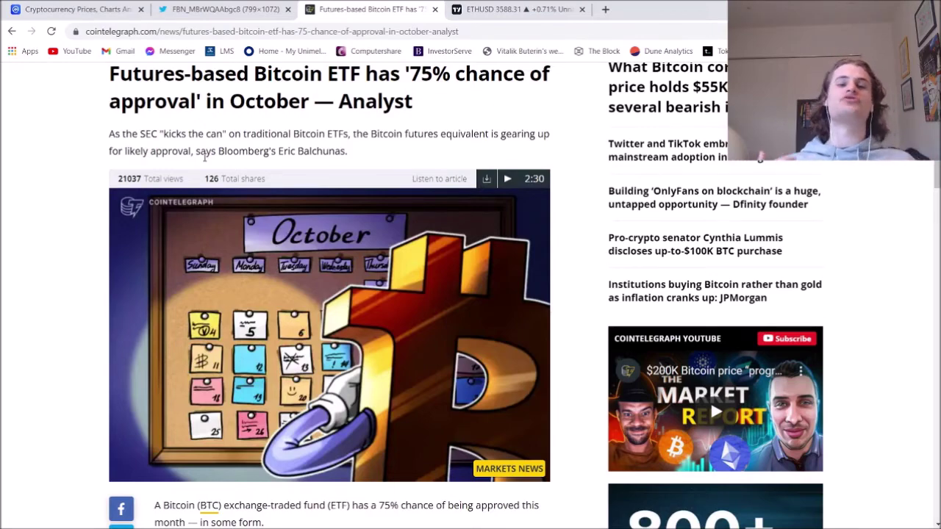
pyautogui.scroll(3, 286, 154)
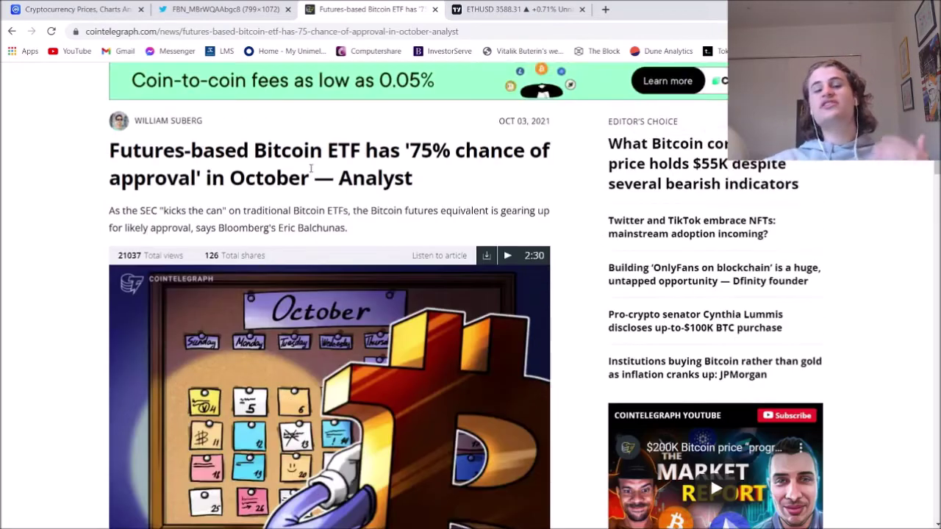
pyautogui.scroll(-3, 307, 222)
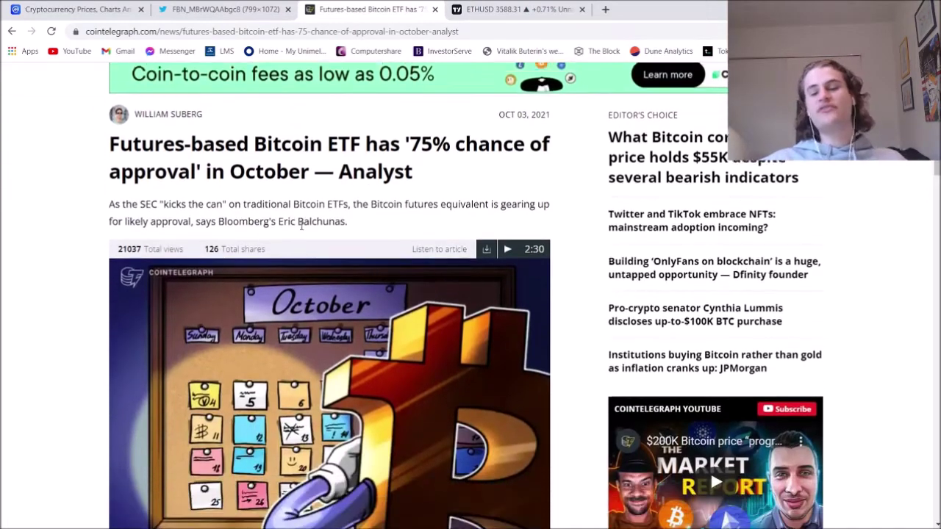
pyautogui.scroll(-1, 289, 235)
pyautogui.scroll(4, 285, 235)
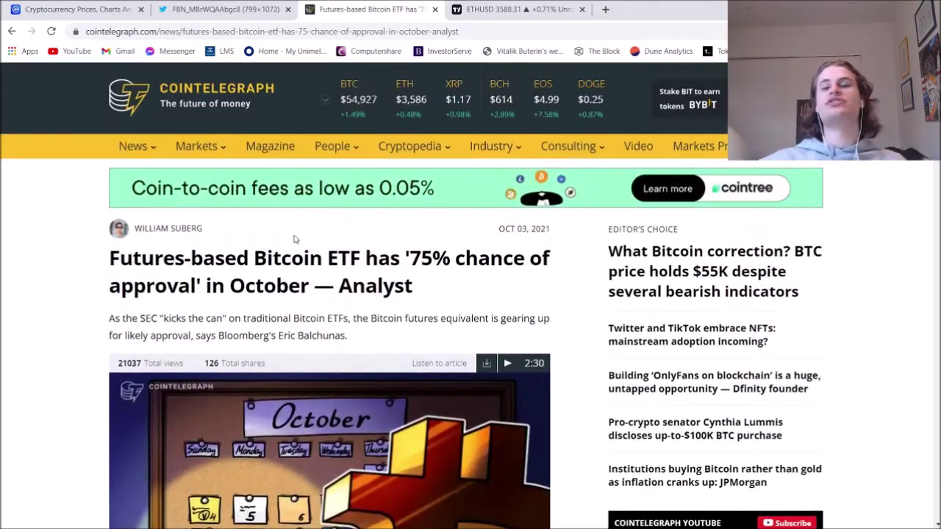
pyautogui.hotkey('ctrl', 'Tab')
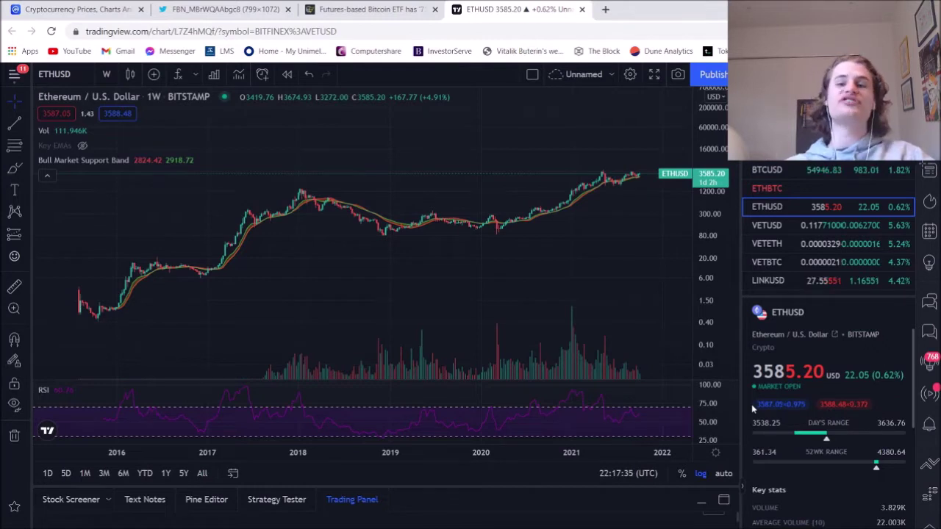
# - Frame the weekly ETH/USD log chart on the 2021 rally and measure the ~145% rise from February 2021
pyautogui.moveTo(702, 268); pyautogui.dragTo(698, 210)
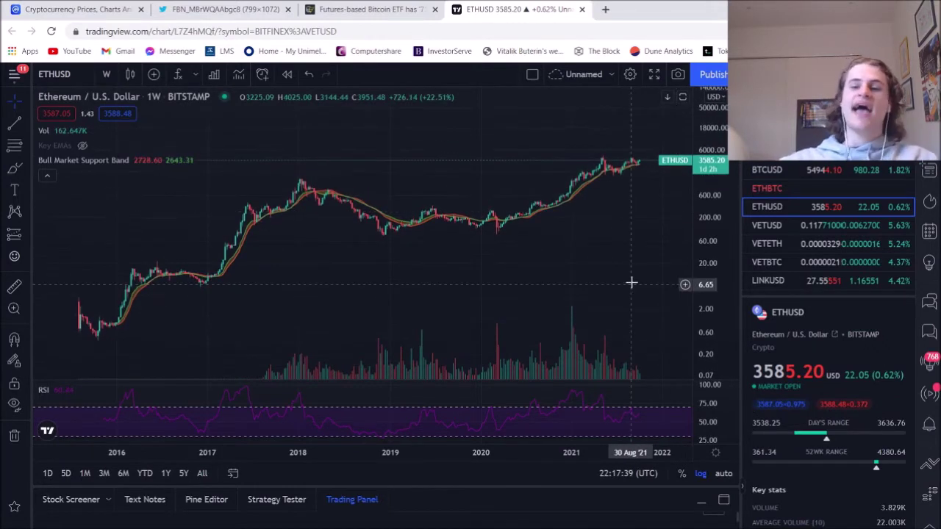
pyautogui.moveTo(630, 281); pyautogui.dragTo(631, 256)
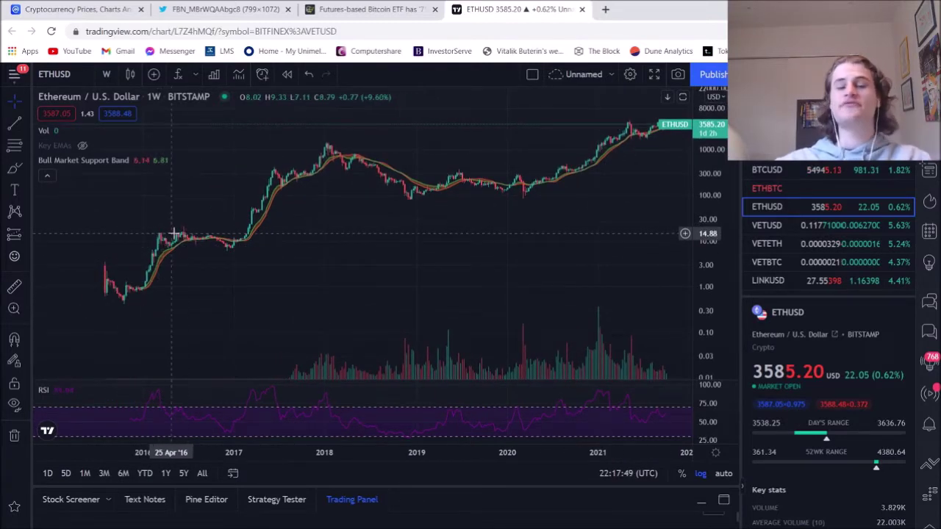
pyautogui.moveTo(273, 238); pyautogui.dragTo(330, 281)
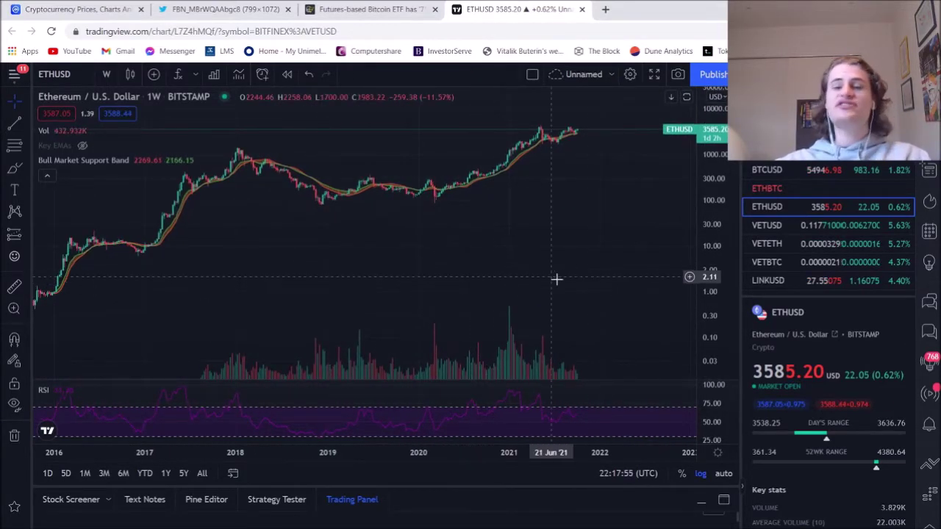
pyautogui.moveTo(624, 275); pyautogui.dragTo(658, 259)
pyautogui.moveTo(596, 179); pyautogui.dragTo(582, 189)
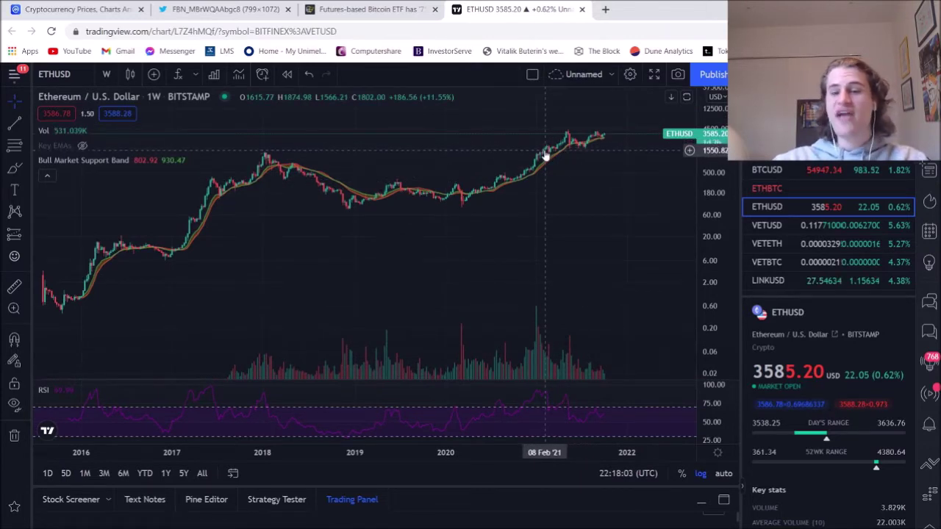
pyautogui.keyDown('shift'); pyautogui.click(544, 150); pyautogui.keyUp('shift')
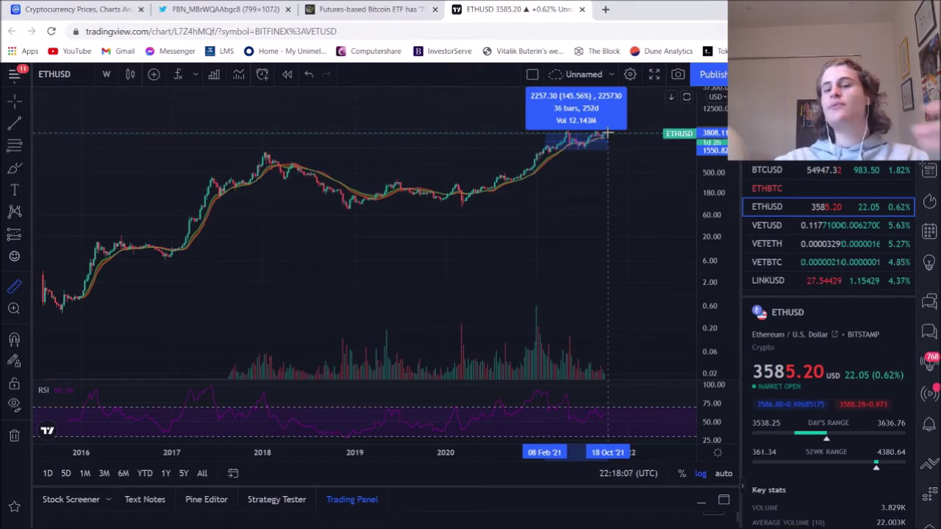
pyautogui.click(608, 136)
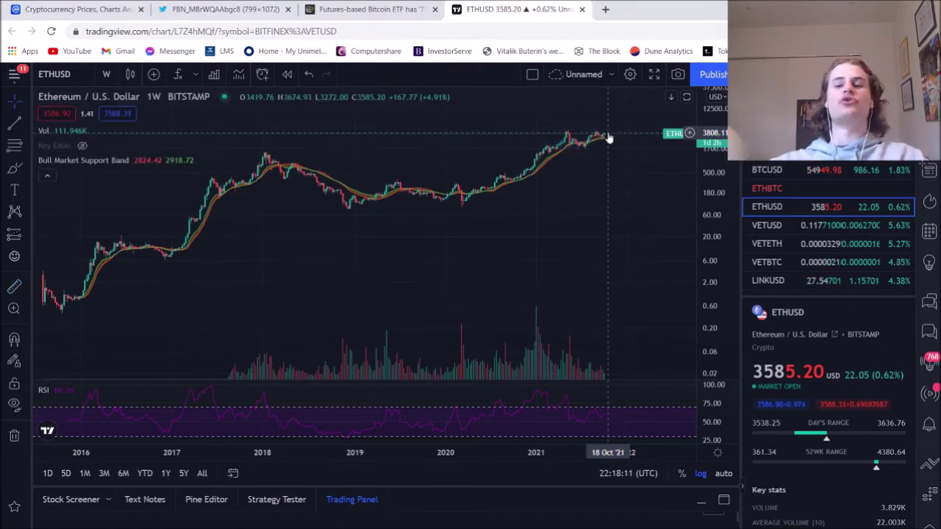
# - Switch ETH/USD to a linear price scale and measure the 2021 price swing
pyautogui.hotkey('alt', 'l')
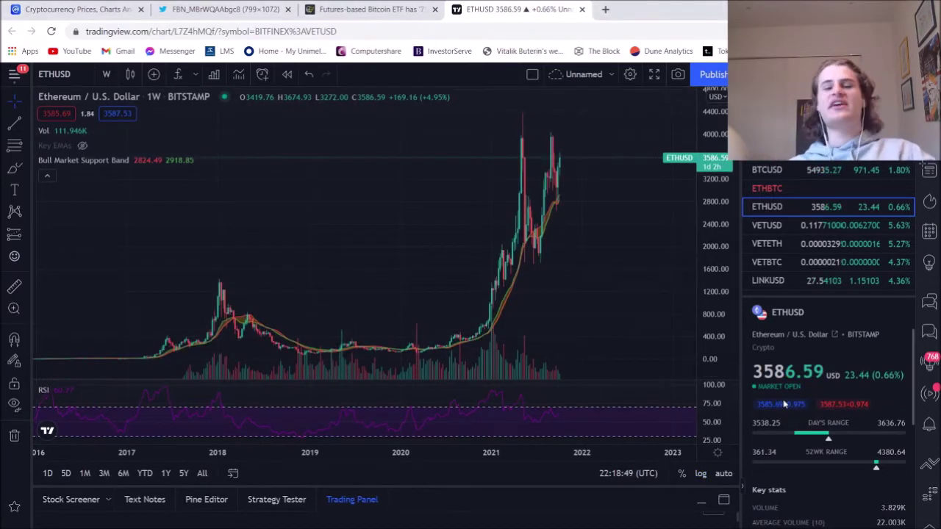
pyautogui.moveTo(658, 294); pyautogui.dragTo(711, 251)
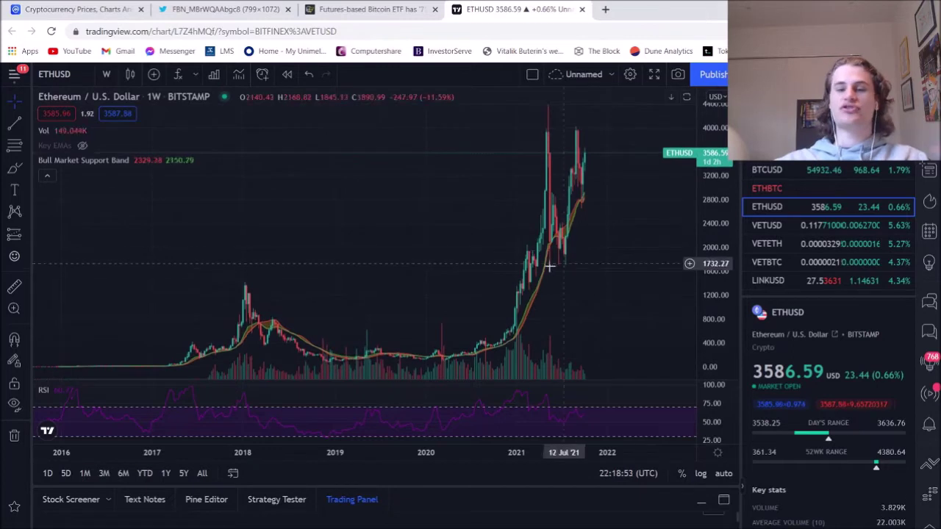
pyautogui.keyDown('shift'); pyautogui.click(523, 249); pyautogui.keyUp('shift')
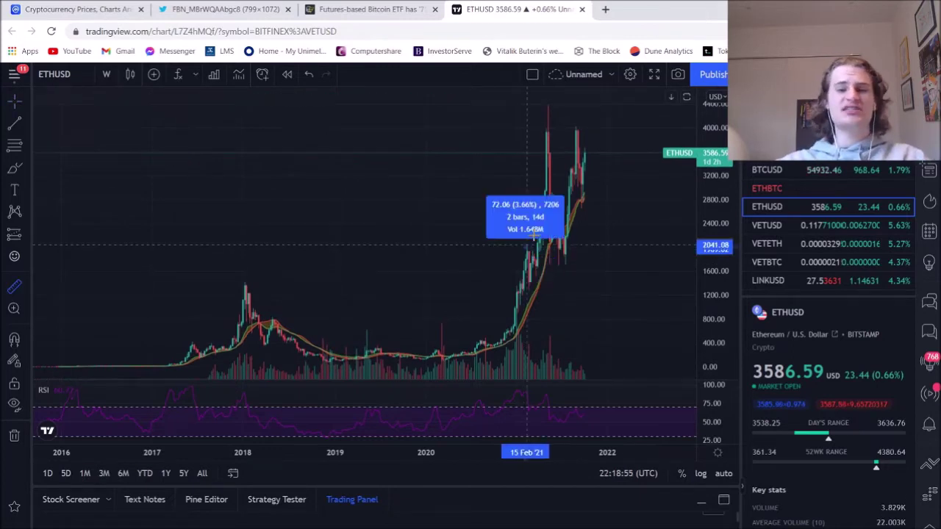
pyautogui.click(616, 149)
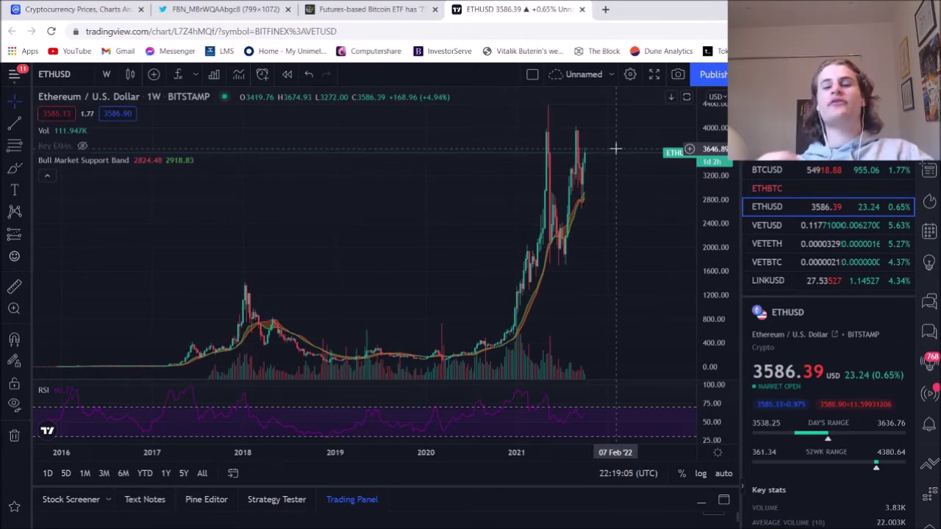
# - Return to a logarithmic scale and compress the price axis to show ETH's early history
pyautogui.click(700, 474)
pyautogui.moveTo(672, 299); pyautogui.dragTo(676, 225)
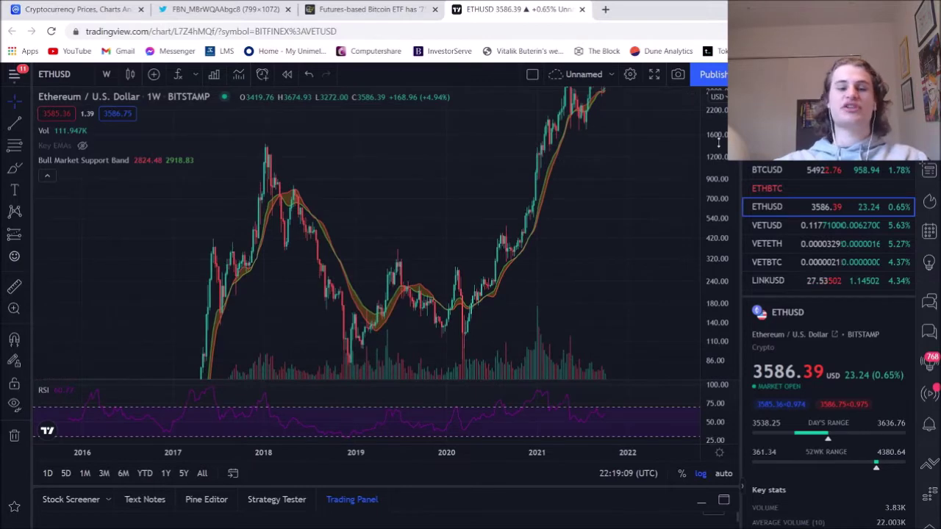
pyautogui.moveTo(607, 199); pyautogui.dragTo(624, 176)
pyautogui.moveTo(705, 213); pyautogui.dragTo(625, 357)
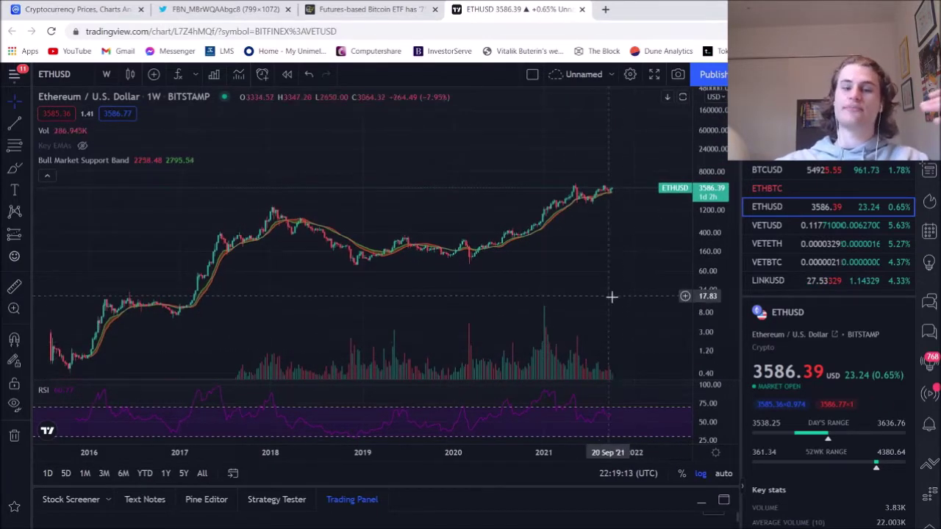
pyautogui.moveTo(611, 296); pyautogui.dragTo(123, 272)
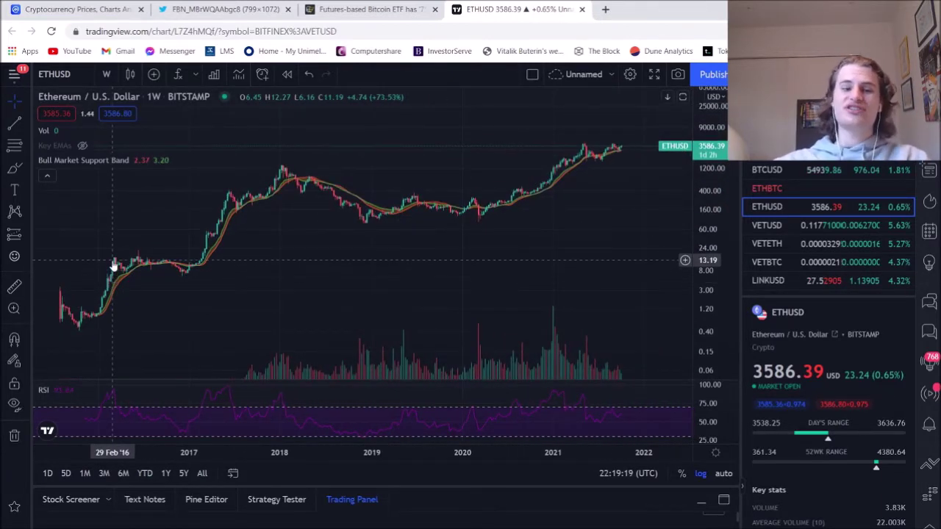
# - Measure ETH's 2016 sideways consolidation range
pyautogui.keyDown('shift'); pyautogui.click(183, 277); pyautogui.keyUp('shift')
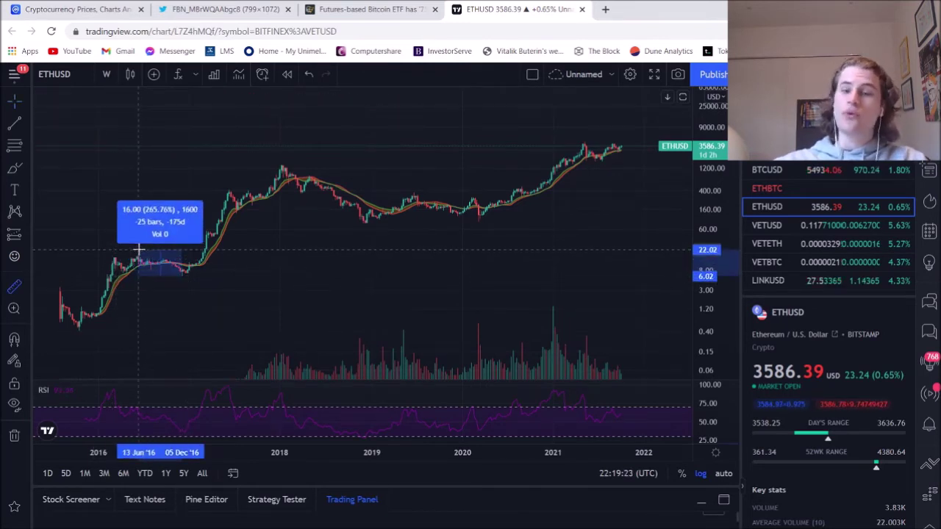
pyautogui.click(138, 250)
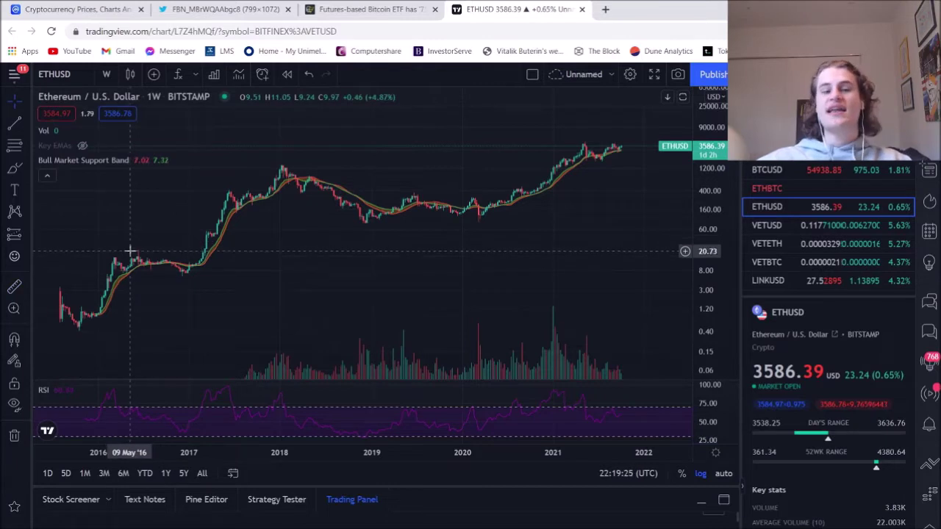
pyautogui.moveTo(294, 304)
pyautogui.mouseDown()
pyautogui.moveTo(253, 309)
pyautogui.moveTo(279, 302)
pyautogui.mouseUp()
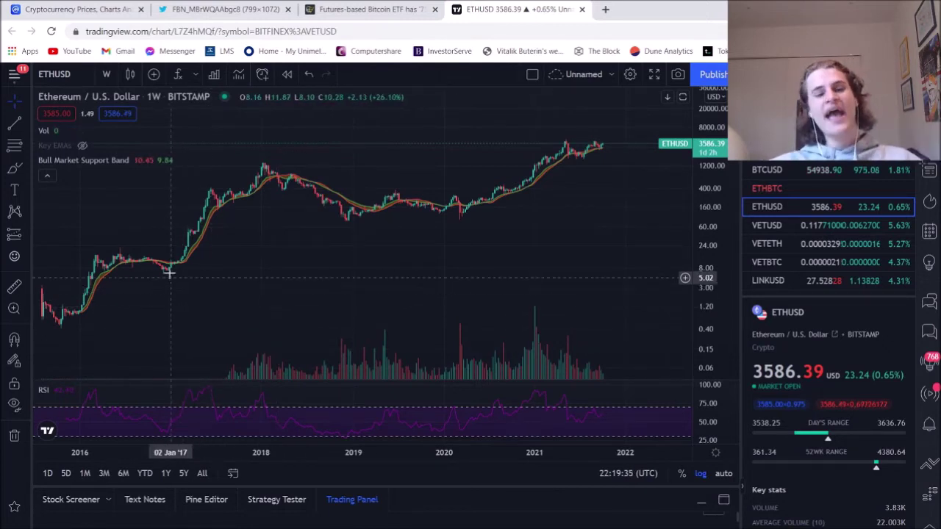
pyautogui.moveTo(182, 308); pyautogui.dragTo(203, 299)
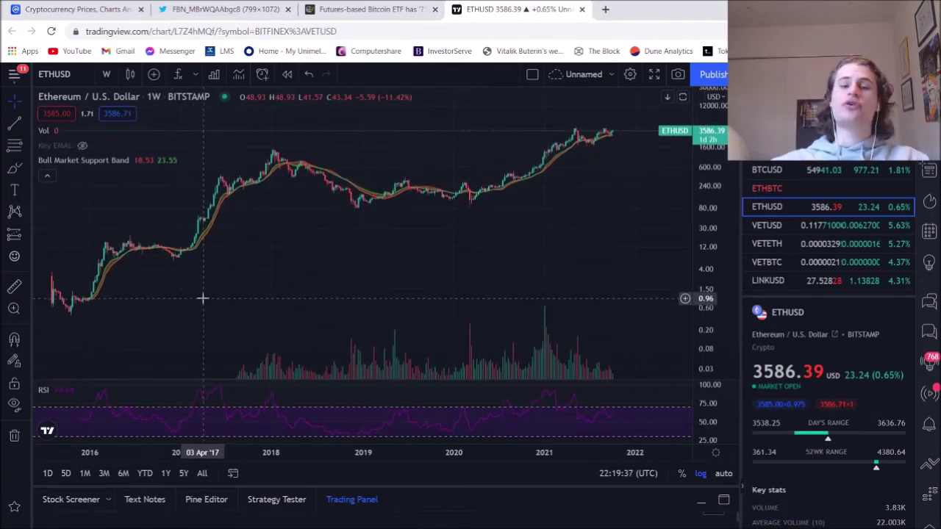
pyautogui.keyDown('shift'); pyautogui.click(106, 243); pyautogui.keyUp('shift')
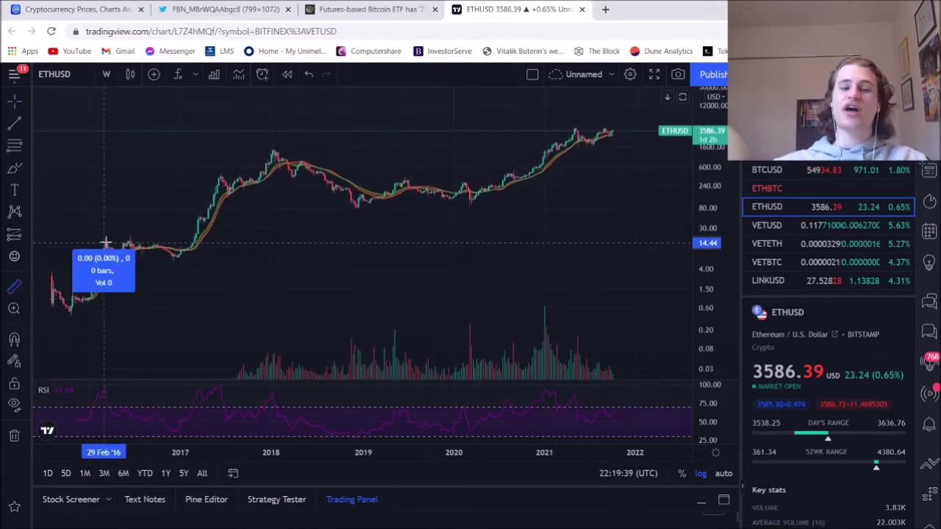
pyautogui.click(193, 253)
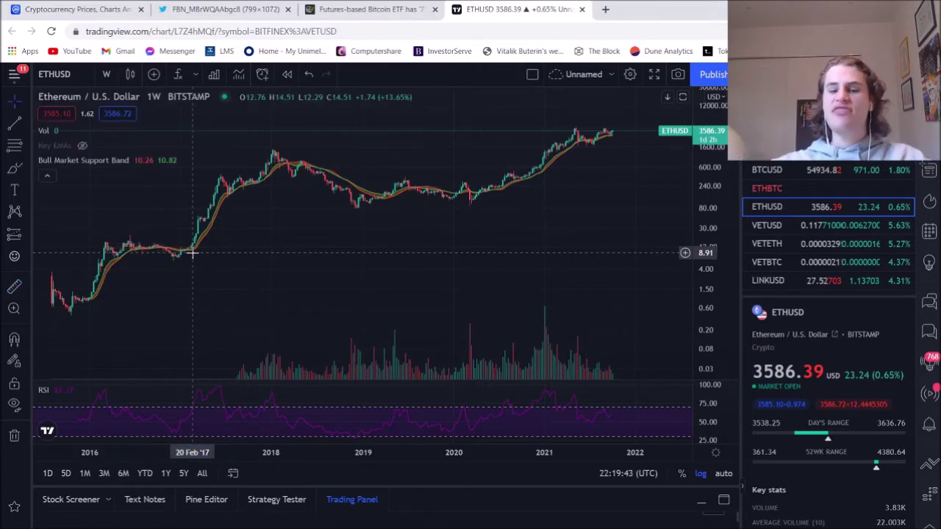
# - Measure ETH's 2017 rally from its base
pyautogui.keyDown('shift'); pyautogui.click(192, 253); pyautogui.keyUp('shift')
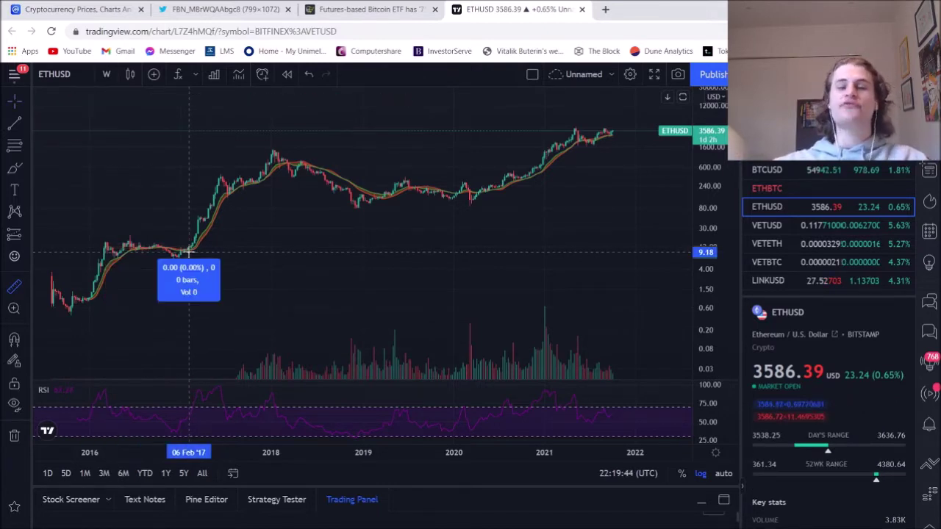
pyautogui.click(292, 146)
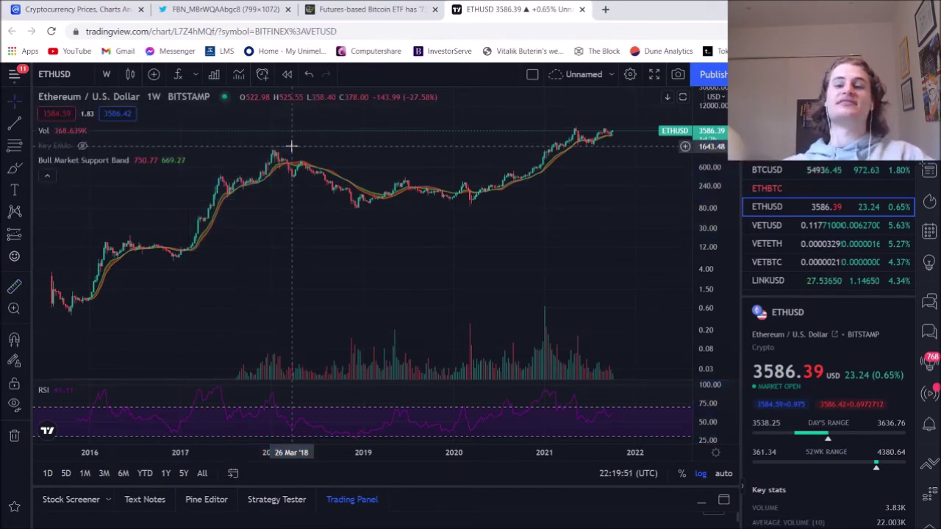
pyautogui.moveTo(557, 189); pyautogui.dragTo(417, 187)
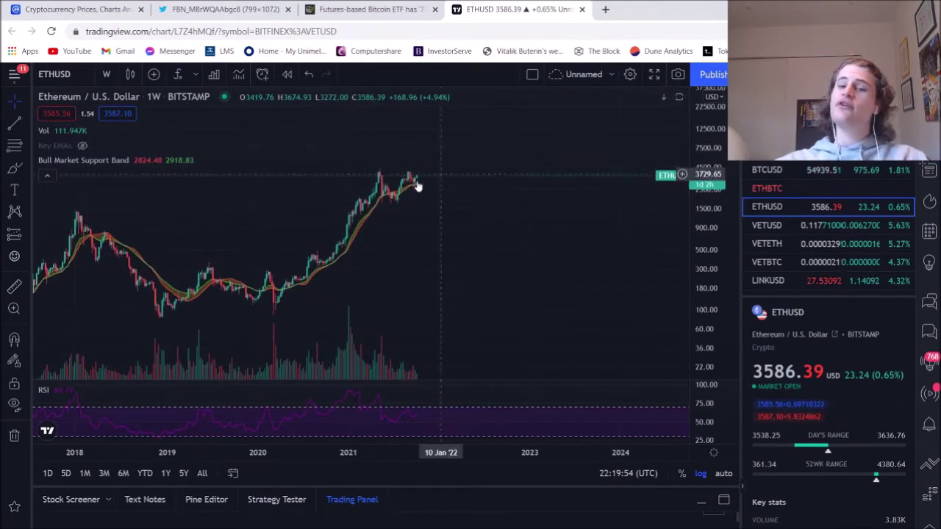
# - Measure ETH's roughly 176% rise from the March 2021 low to the August 2021 high
pyautogui.keyDown('shift'); pyautogui.click(367, 209); pyautogui.keyUp('shift')
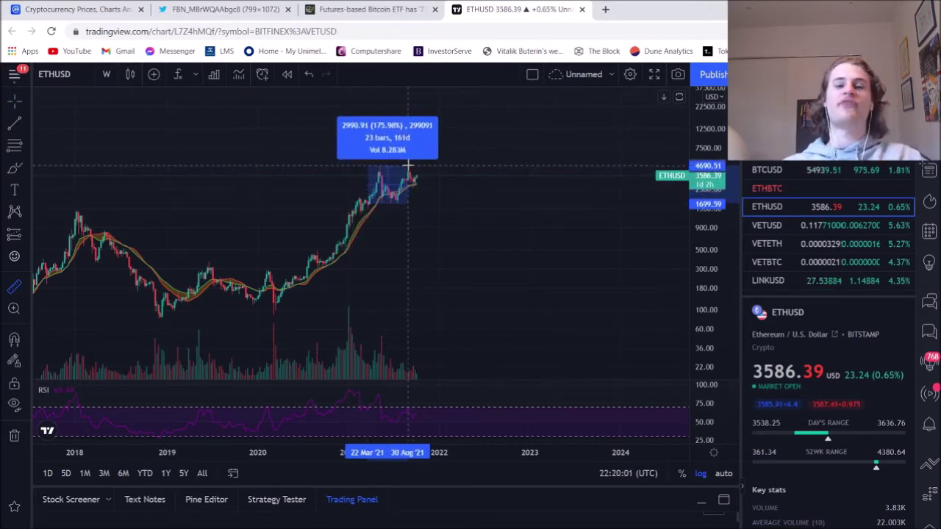
pyautogui.click(408, 166)
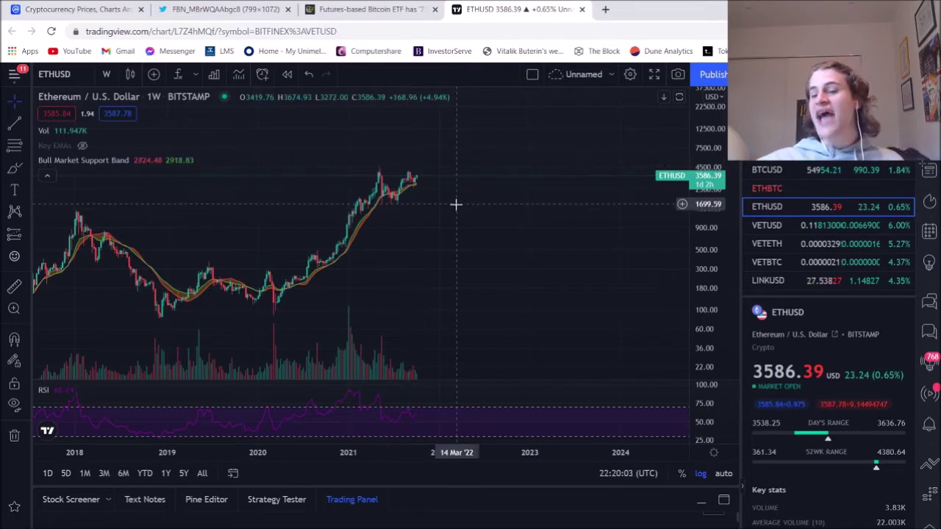
pyautogui.moveTo(487, 204); pyautogui.dragTo(532, 199)
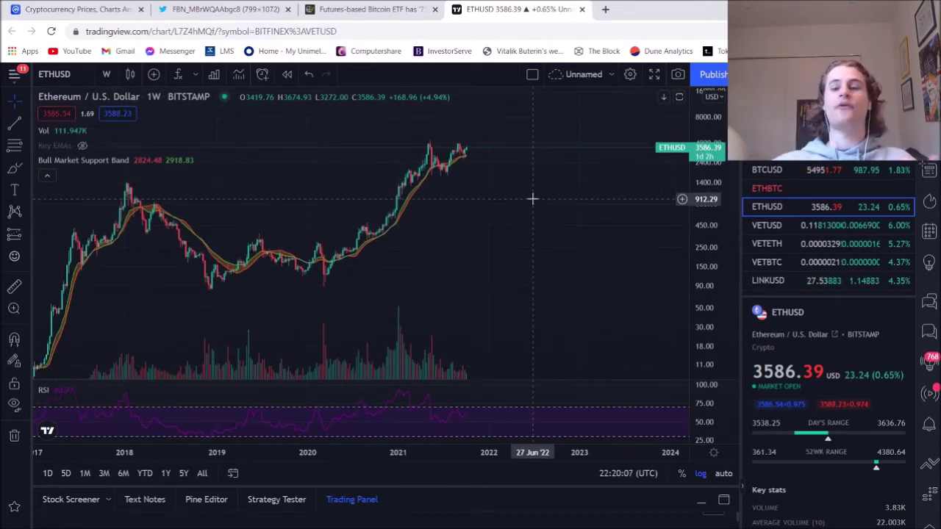
# - Compress and then stretch the price axis to enlarge the recent candles
pyautogui.moveTo(712, 216); pyautogui.dragTo(713, 239)
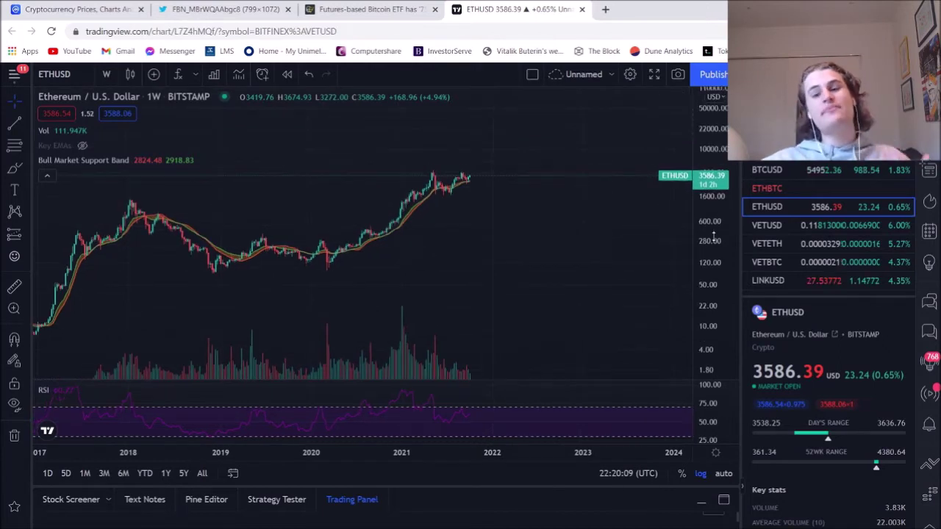
pyautogui.moveTo(580, 246); pyautogui.dragTo(593, 281)
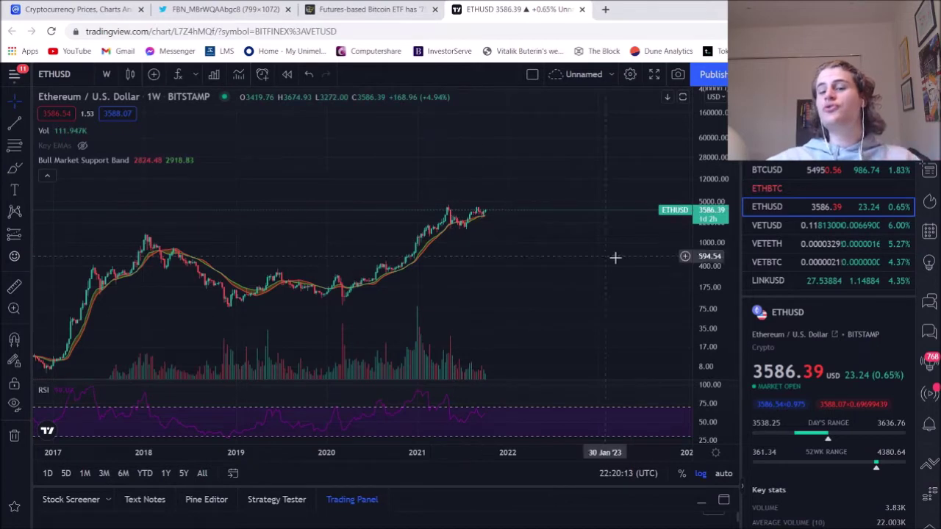
pyautogui.moveTo(709, 294); pyautogui.dragTo(709, 221)
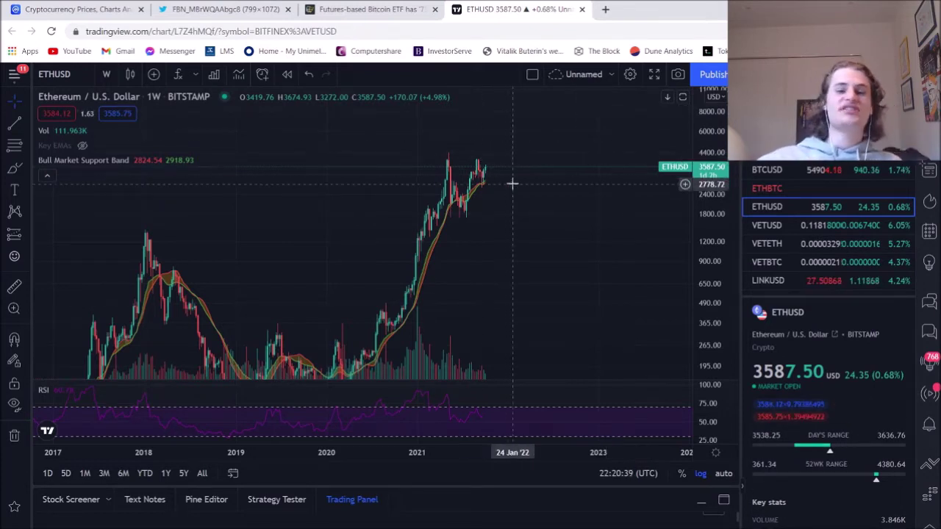
pyautogui.moveTo(491, 182); pyautogui.dragTo(466, 180)
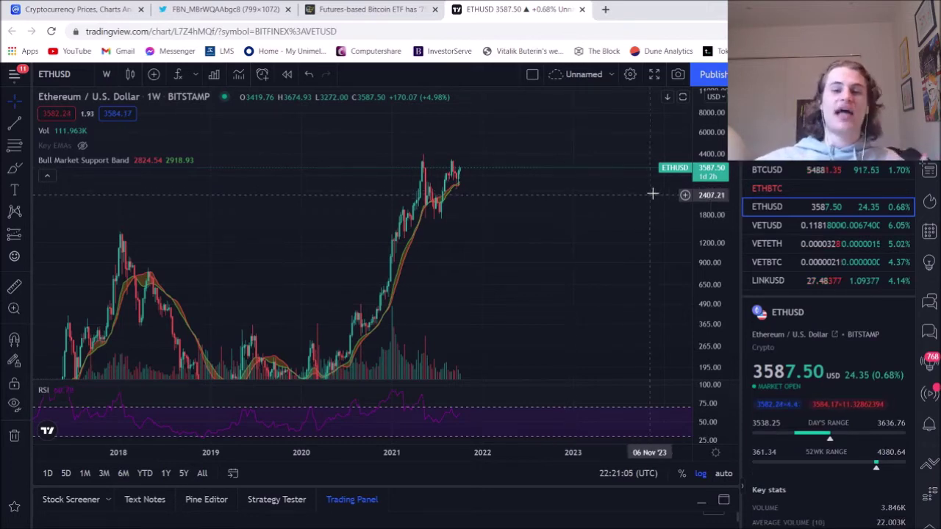
pyautogui.moveTo(717, 155); pyautogui.dragTo(709, 213)
pyautogui.moveTo(712, 250); pyautogui.dragTo(726, 154)
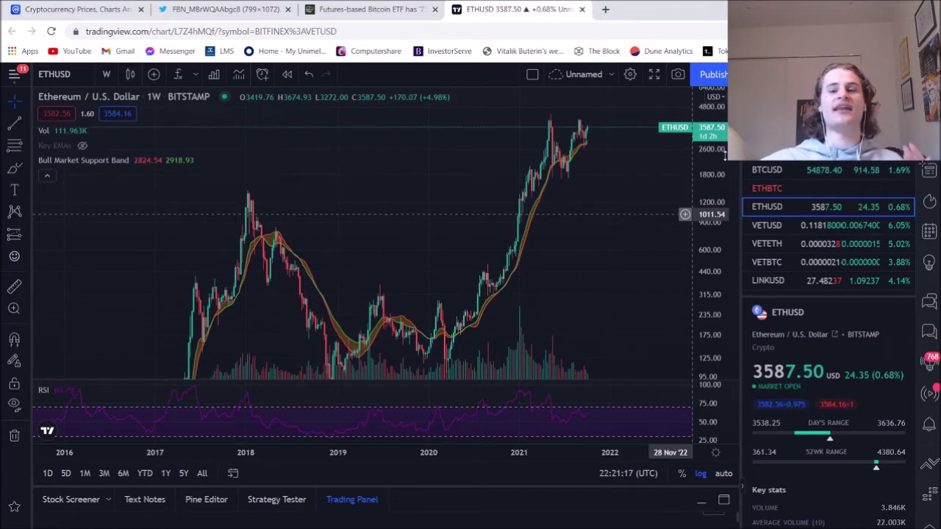
pyautogui.scroll(-2, 756, 191)
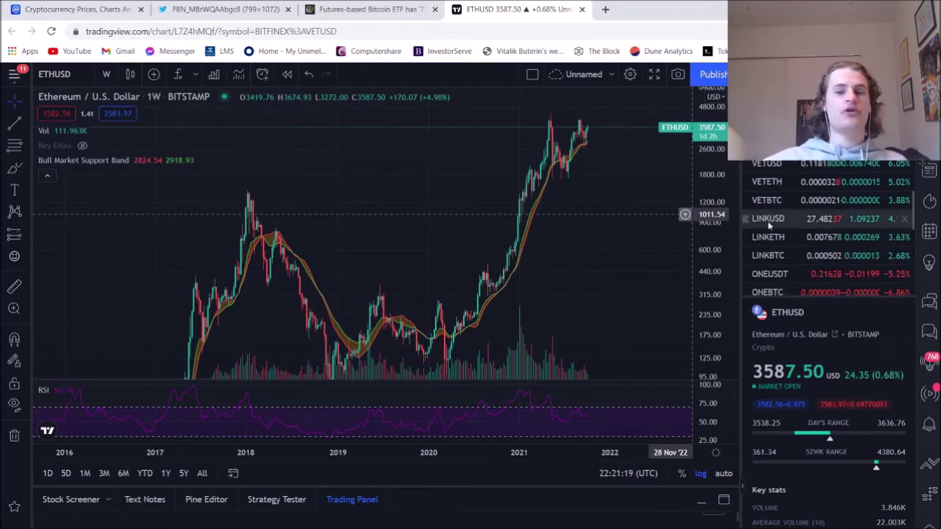
pyautogui.click(768, 220)
# - Rescale LINK/USD's time and price axes to fit history from 2018, then measure from the July 2021 low
pyautogui.moveTo(628, 245); pyautogui.dragTo(668, 305)
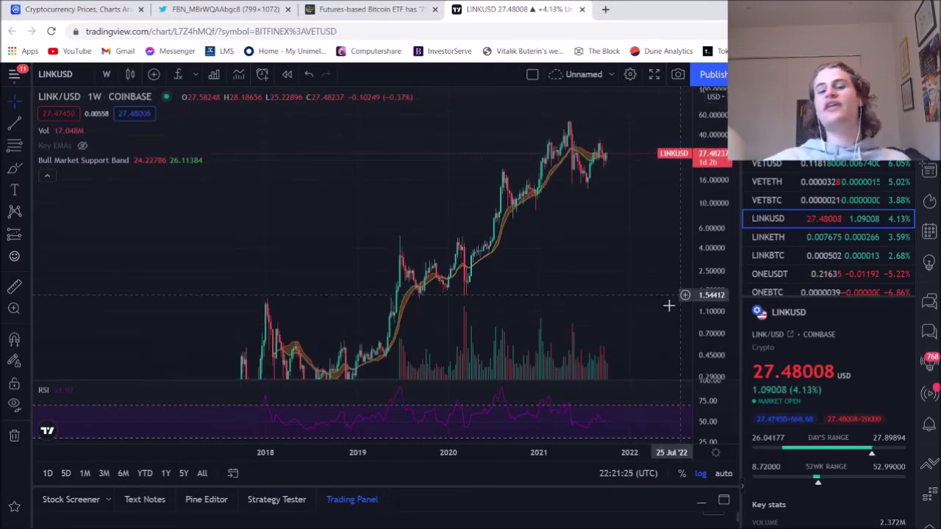
pyautogui.moveTo(570, 444); pyautogui.dragTo(577, 256)
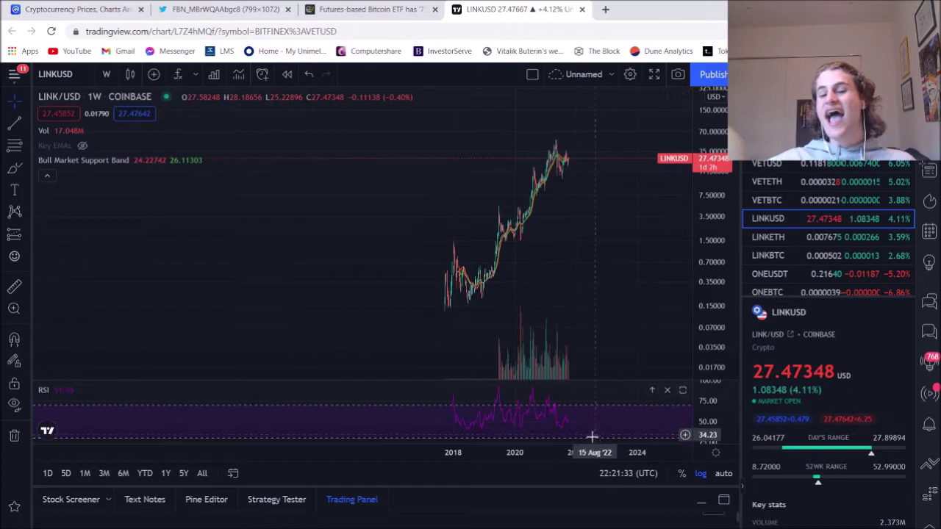
pyautogui.moveTo(550, 453); pyautogui.dragTo(546, 271)
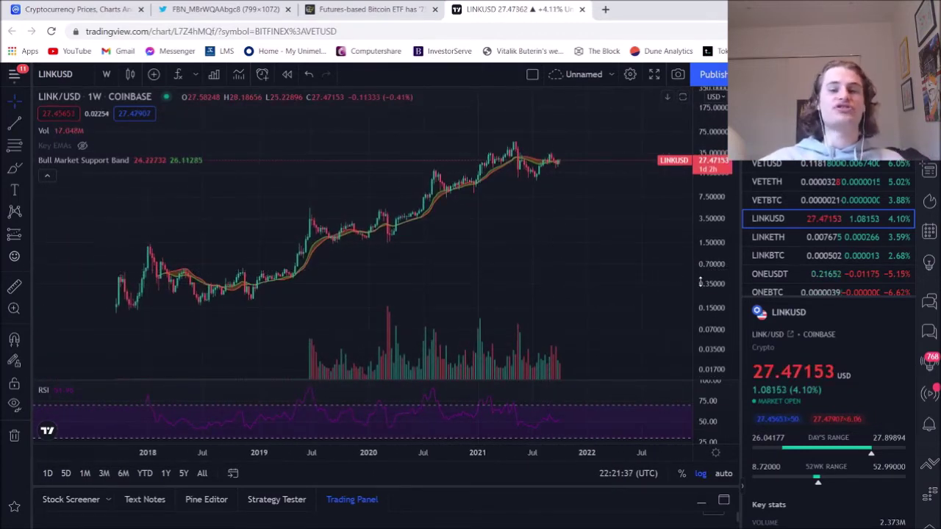
pyautogui.moveTo(703, 282); pyautogui.dragTo(720, 169)
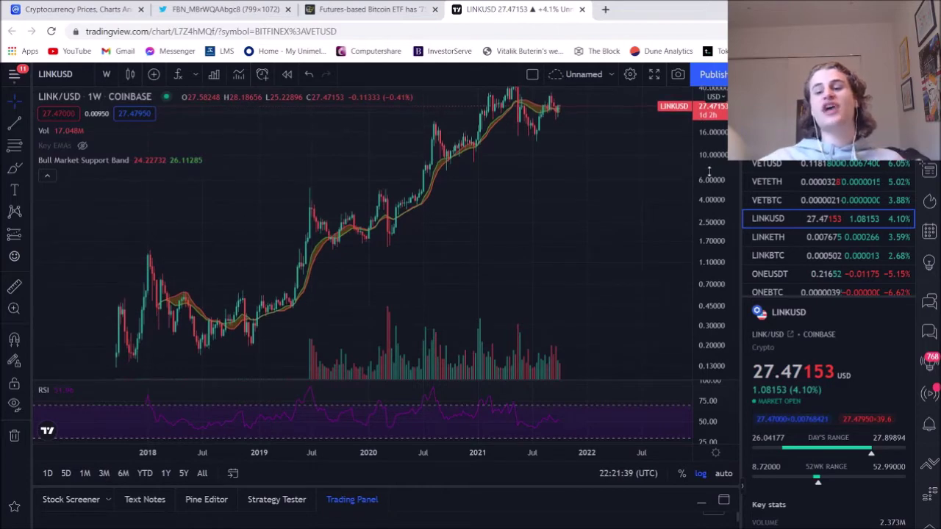
pyautogui.moveTo(619, 201); pyautogui.dragTo(617, 244)
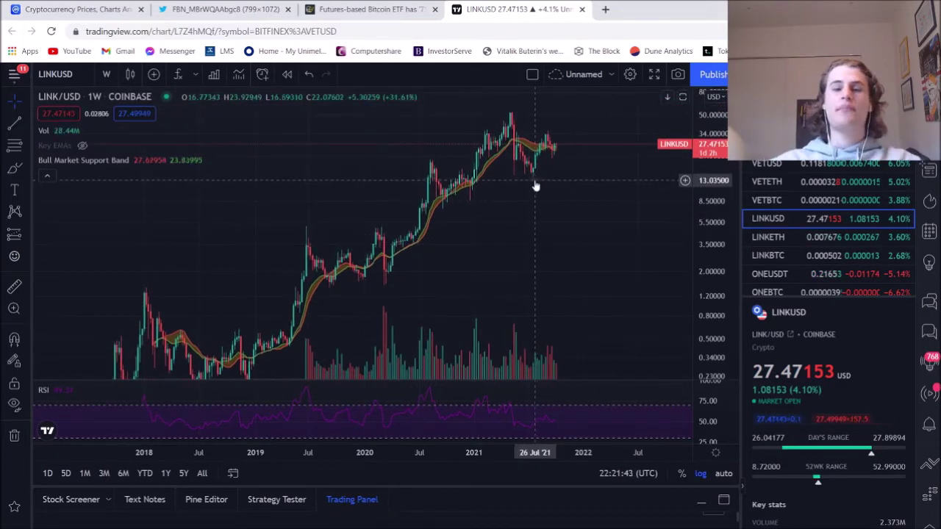
pyautogui.keyDown('shift'); pyautogui.click(532, 180); pyautogui.keyUp('shift')
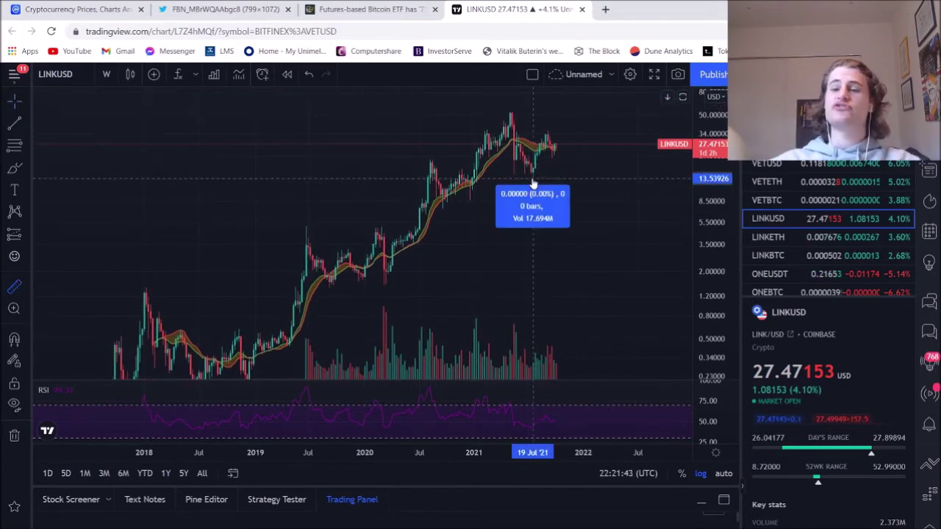
pyautogui.click(561, 147)
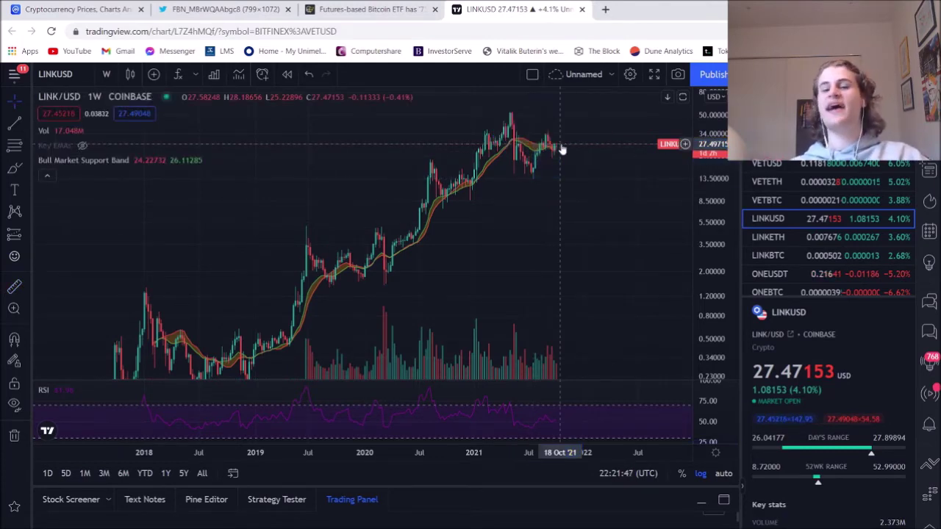
pyautogui.keyDown('shift'); pyautogui.click(471, 188); pyautogui.keyUp('shift')
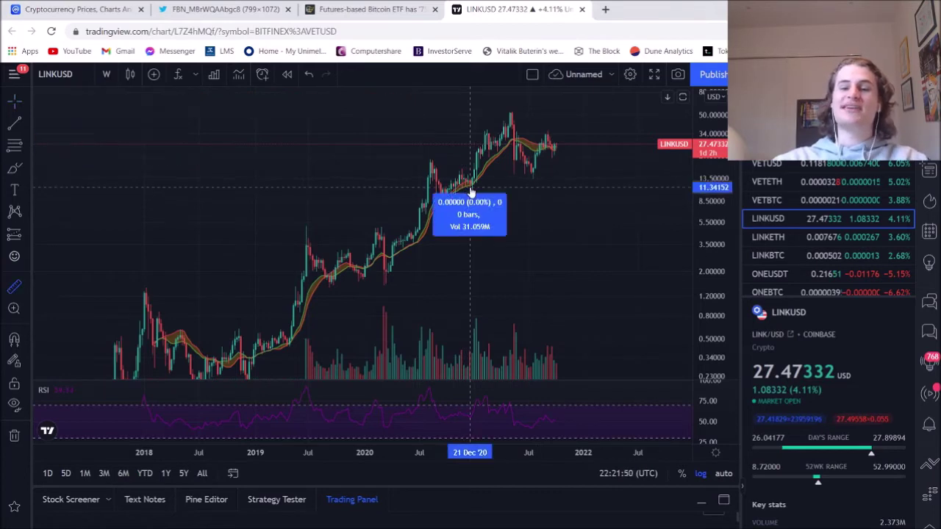
pyautogui.click(553, 149)
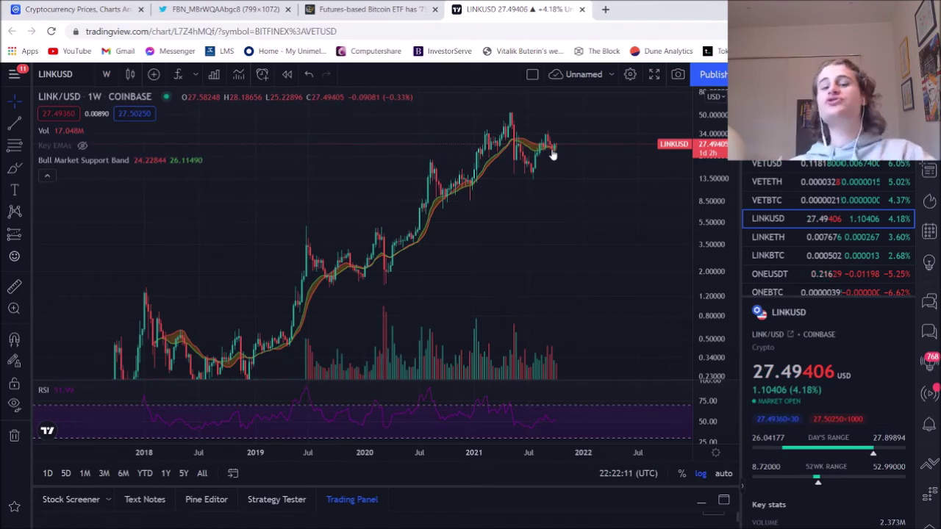
# - Zoom and pan the LINK/USD weekly chart so the 2019–2021 rally fills the view
pyautogui.moveTo(584, 168); pyautogui.dragTo(682, 231)
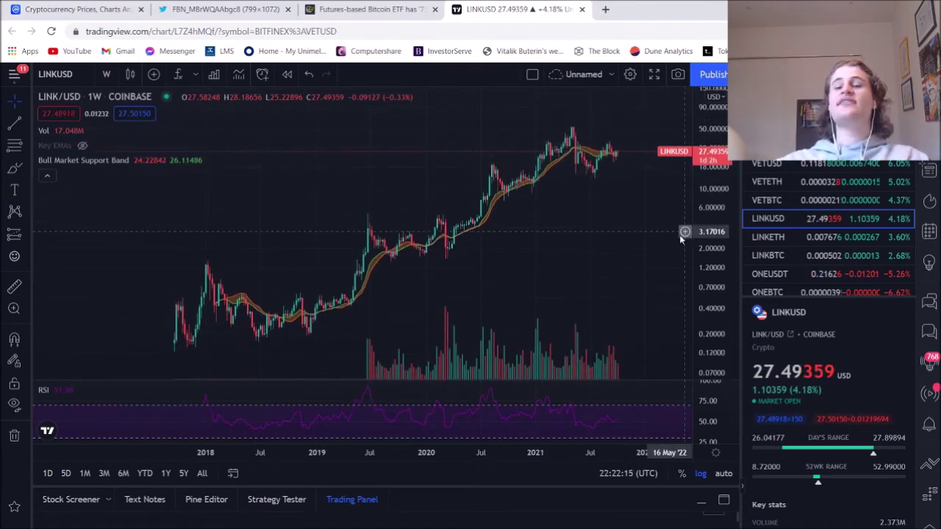
pyautogui.scroll(-5, 441, 417)
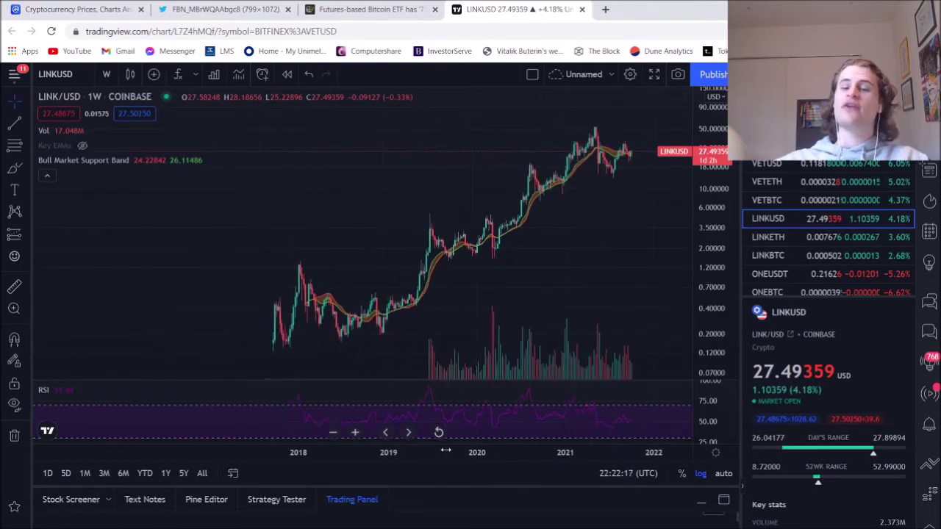
pyautogui.scroll(-2, 531, 433)
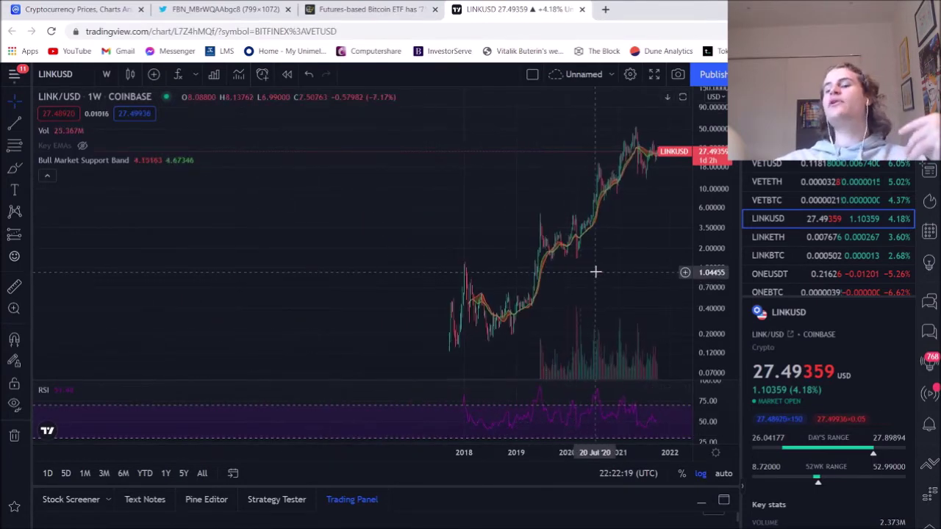
pyautogui.scroll(-2, 517, 280)
pyautogui.hscroll(-3, 517, 281)
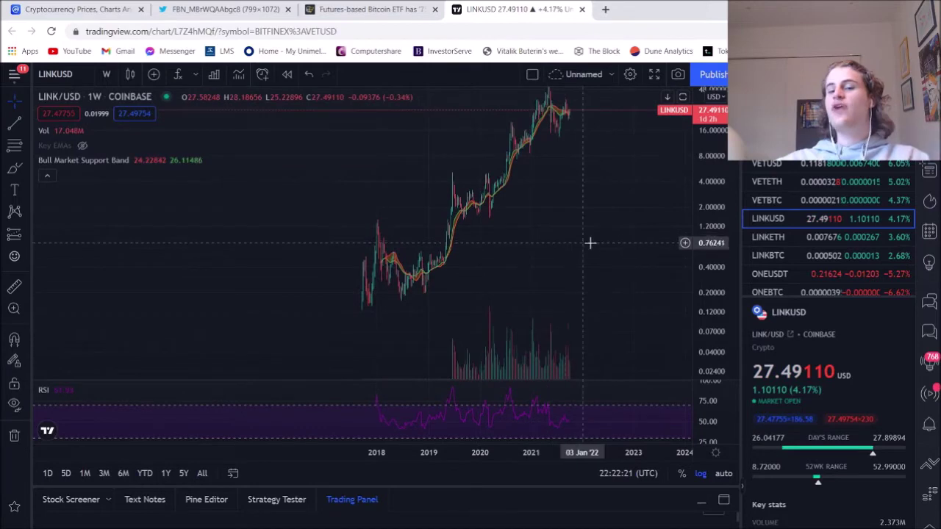
pyautogui.moveTo(702, 201); pyautogui.dragTo(702, 218)
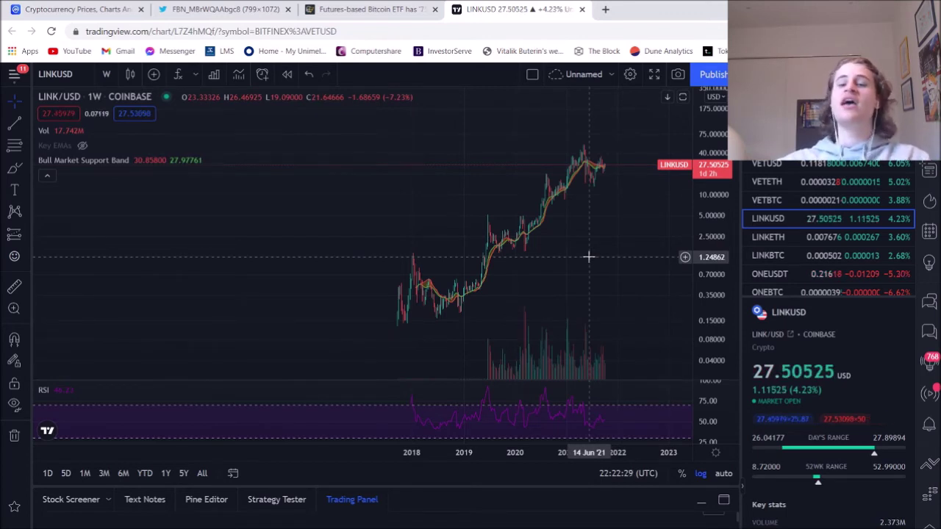
pyautogui.moveTo(590, 273); pyautogui.dragTo(623, 294)
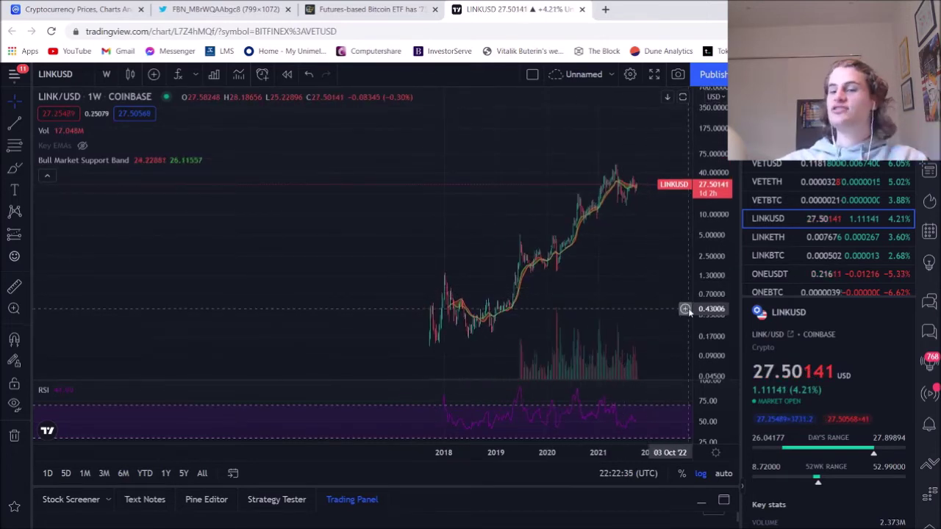
pyautogui.moveTo(723, 296); pyautogui.dragTo(722, 324)
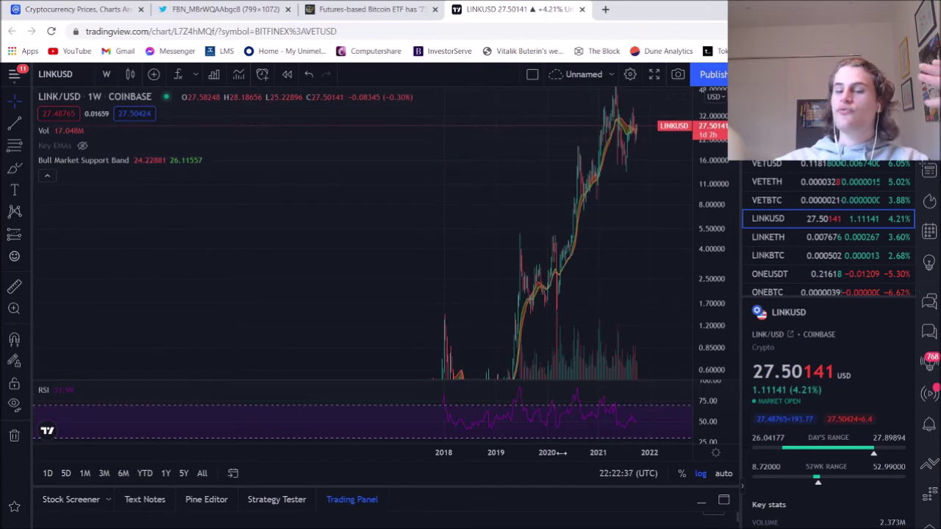
pyautogui.moveTo(588, 451); pyautogui.dragTo(281, 384)
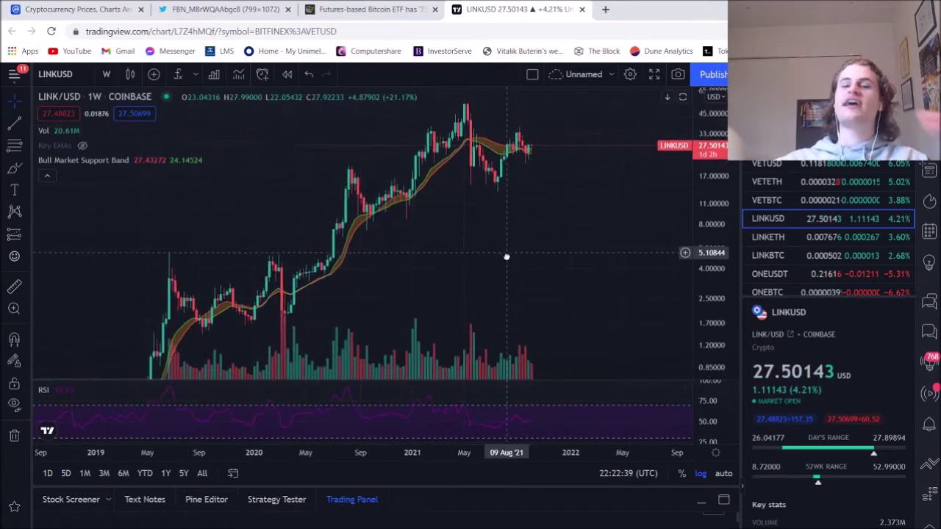
pyautogui.moveTo(506, 256); pyautogui.dragTo(534, 283)
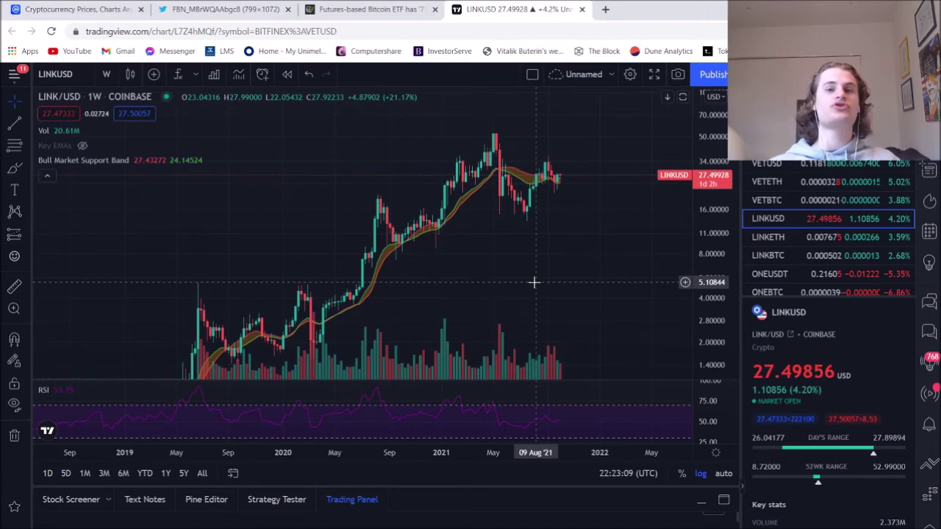
# - Compress the time axis and rescale prices so LINK/USD shows 2018 through 2022
pyautogui.moveTo(584, 273); pyautogui.dragTo(675, 258)
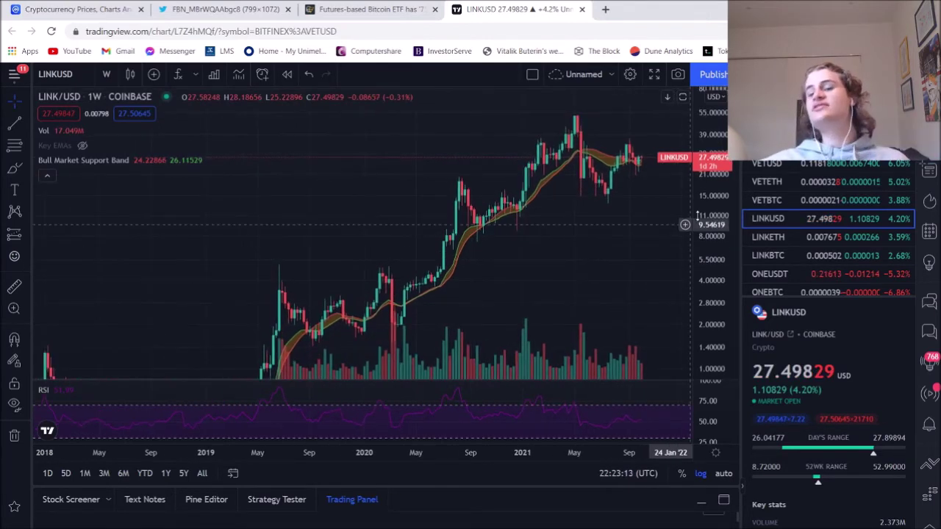
pyautogui.moveTo(711, 168); pyautogui.dragTo(710, 193)
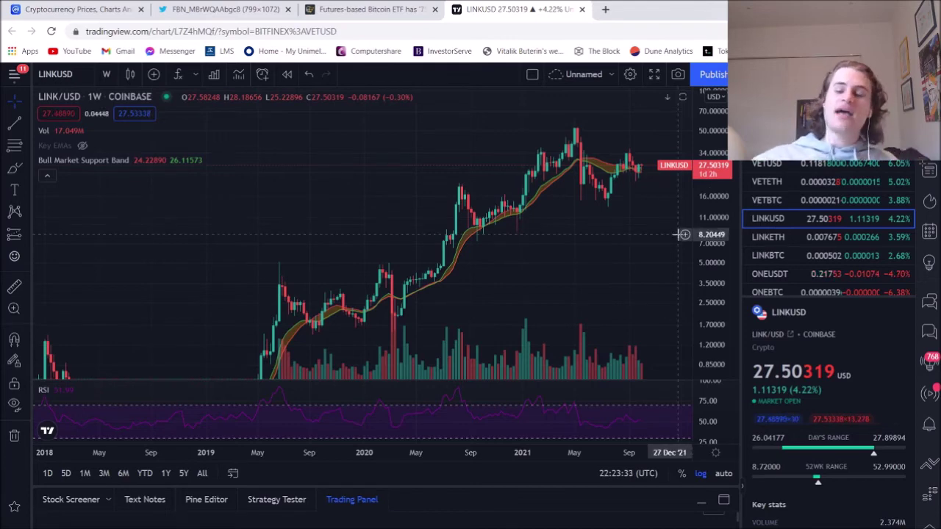
pyautogui.moveTo(709, 192); pyautogui.dragTo(651, 326)
pyautogui.moveTo(483, 443); pyautogui.dragTo(554, 447)
pyautogui.moveTo(559, 304); pyautogui.dragTo(470, 300)
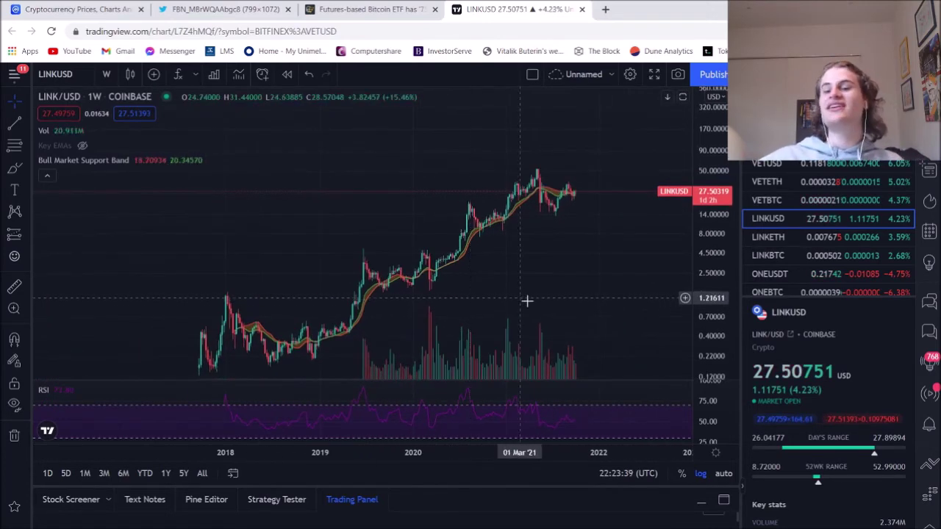
pyautogui.moveTo(717, 304); pyautogui.dragTo(726, 203)
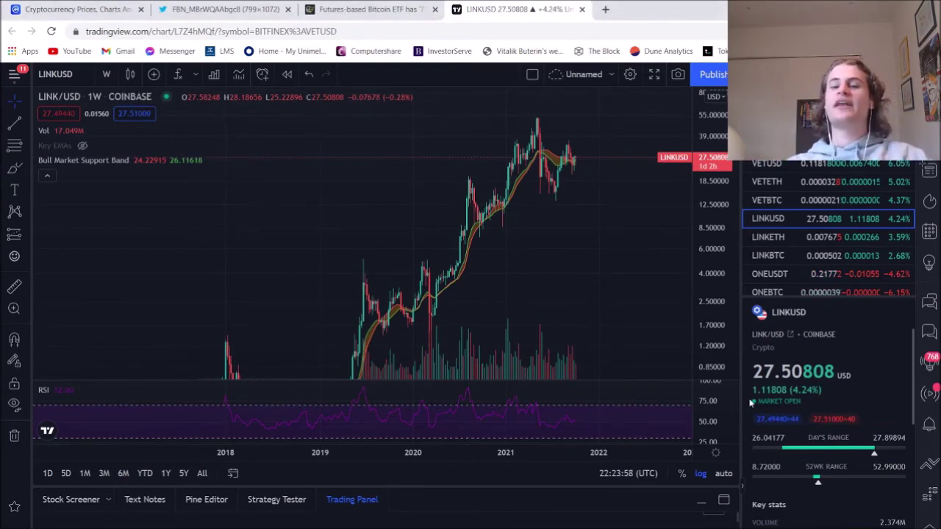
pyautogui.moveTo(625, 267); pyautogui.dragTo(594, 260)
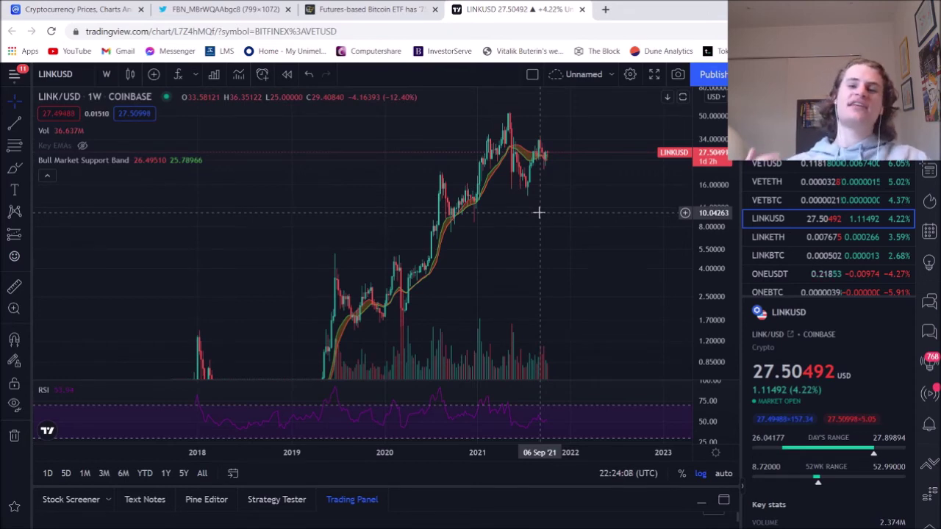
# - Squeeze the LINK/USD price scale twice and pan up, fitting the climb from under 0.20 to above 50
pyautogui.moveTo(714, 182); pyautogui.dragTo(715, 197)
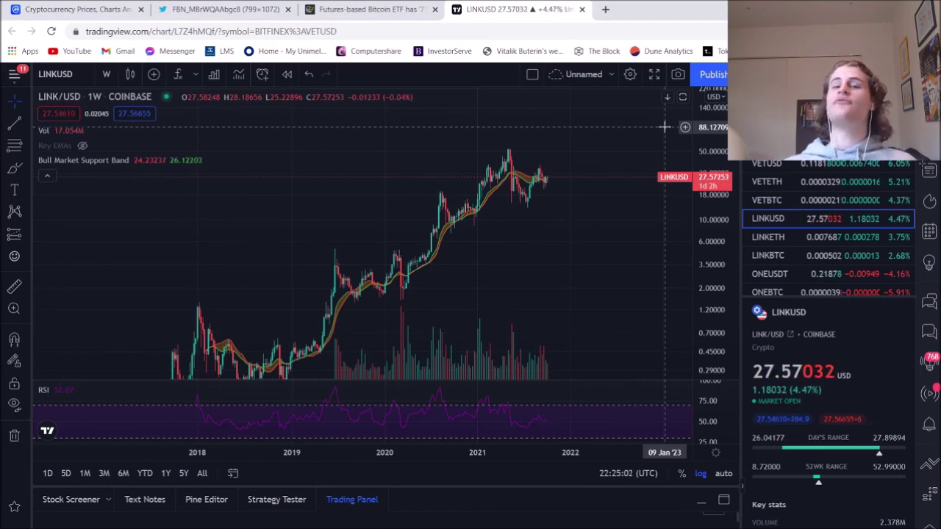
pyautogui.moveTo(702, 155); pyautogui.dragTo(684, 277)
pyautogui.moveTo(584, 304); pyautogui.dragTo(645, 247)
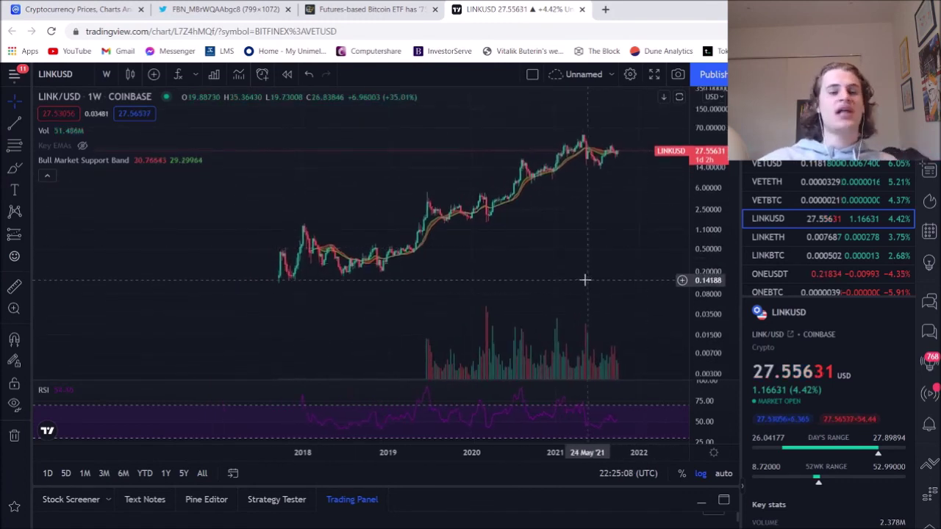